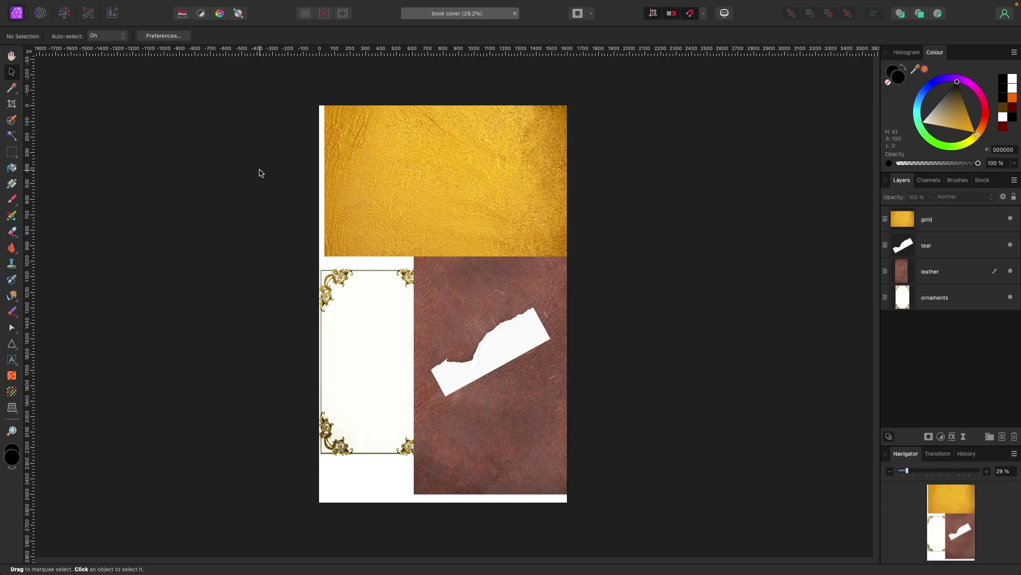
- Reposition the gold, ornaments, leather and tear images on the page, with gold against its left edge
drag(464, 191, 474, 193)
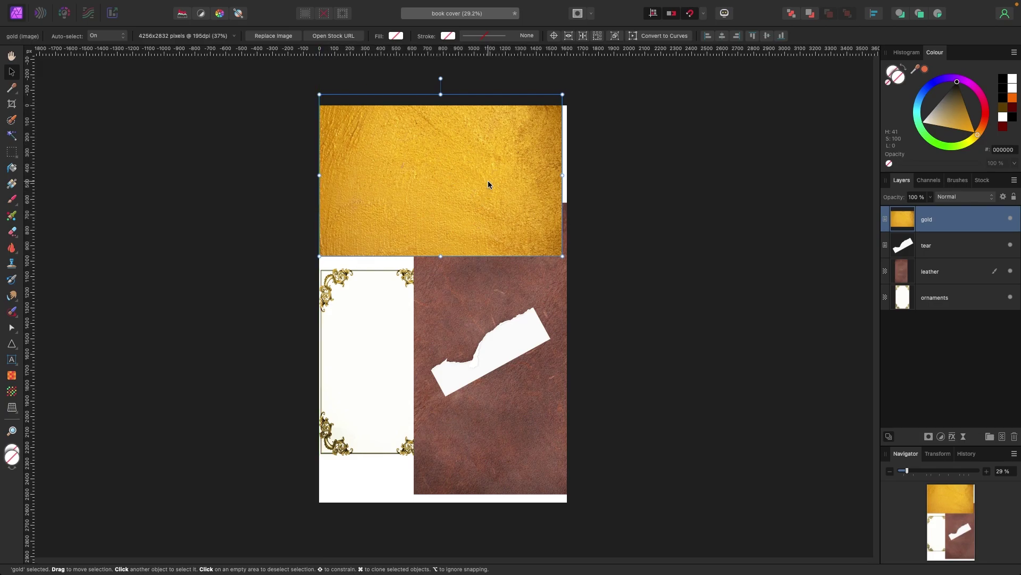
key(super+d)
mouse_move(373, 288)
mouse_down()
mouse_move(405, 222)
mouse_move(372, 309)
mouse_move(372, 301)
mouse_up()
click(470, 307)
drag(470, 308, 437, 283)
click(515, 332)
mouse_move(524, 343)
mouse_down()
mouse_move(545, 336)
mouse_move(520, 331)
mouse_move(505, 344)
mouse_move(515, 342)
mouse_up()
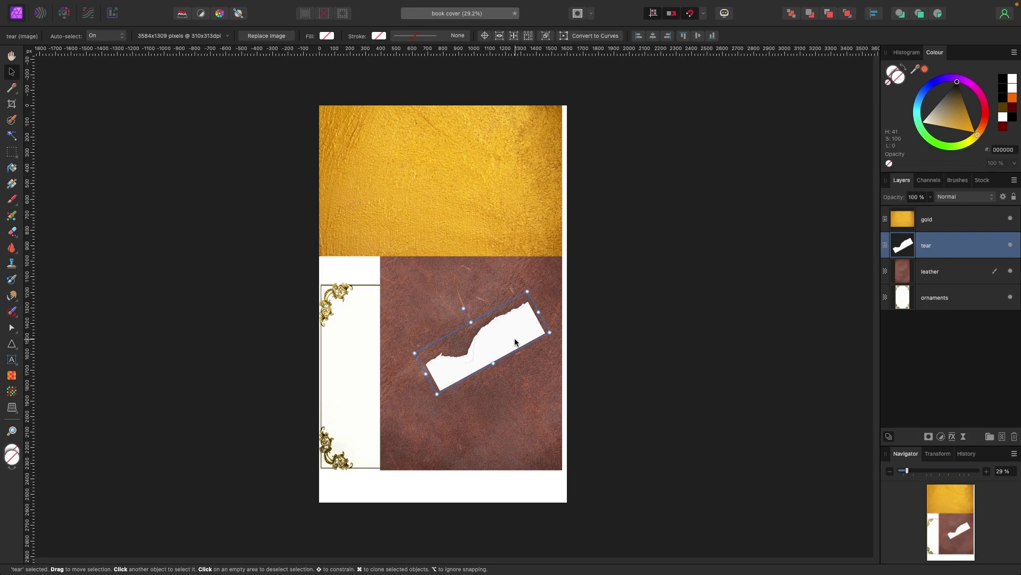
click(571, 342)
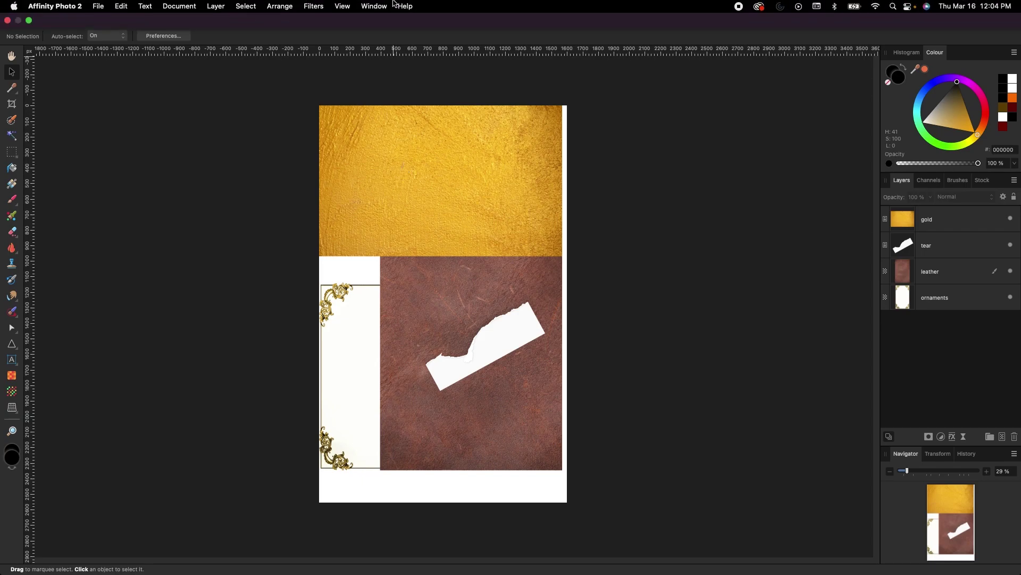
click(374, 6)
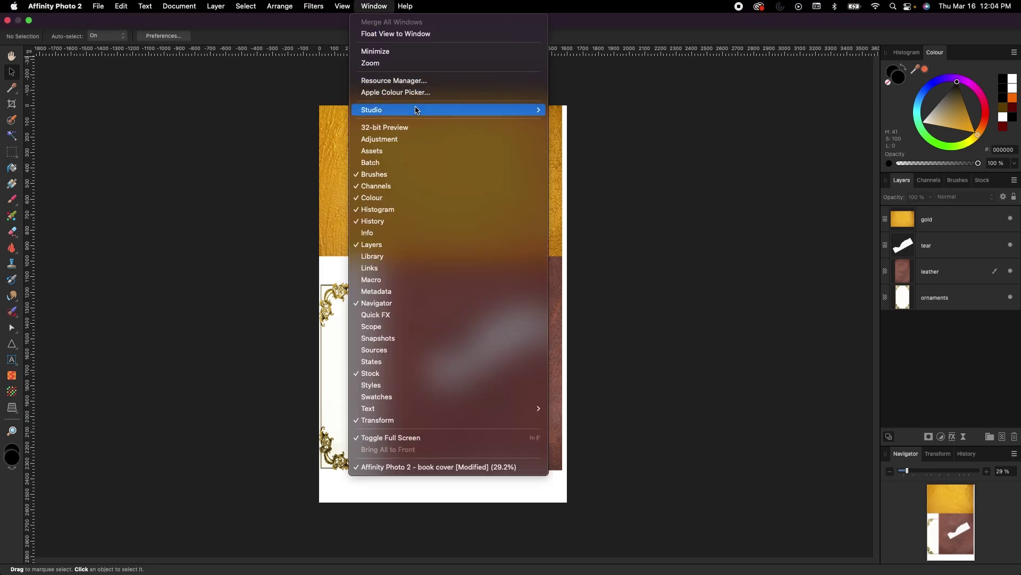
mouse_move(416, 111)
click(582, 175)
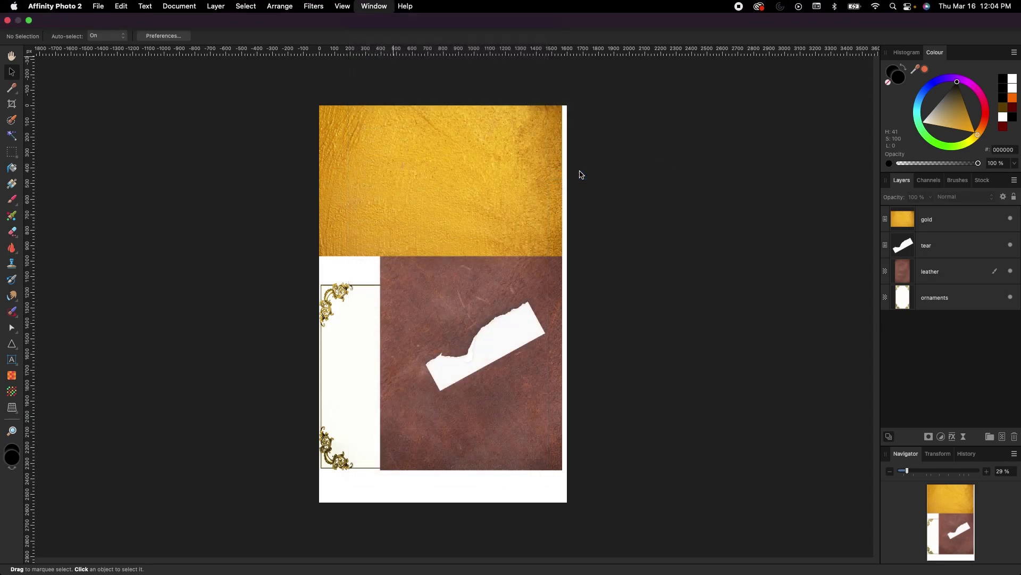
- Examine the eBook preset's layout settings for a new document, without creating one
mouse_move(149, 5)
click(104, 7)
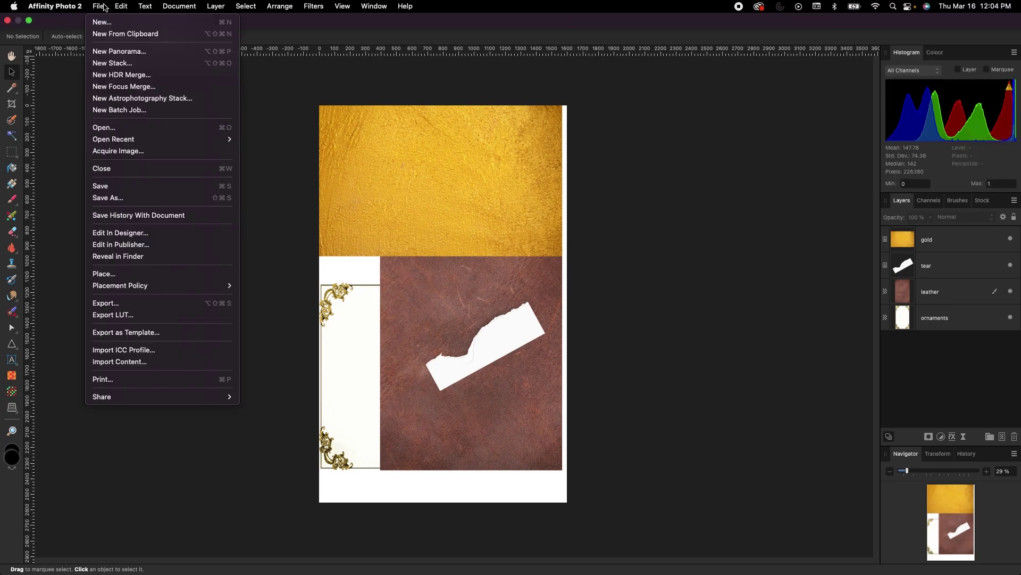
click(103, 20)
drag(473, 119, 470, 119)
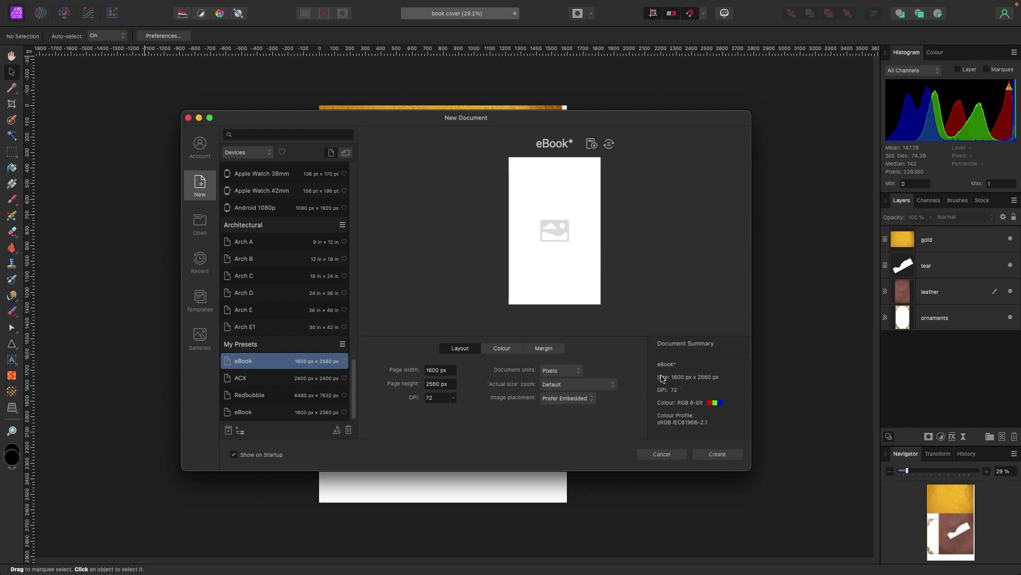
click(671, 455)
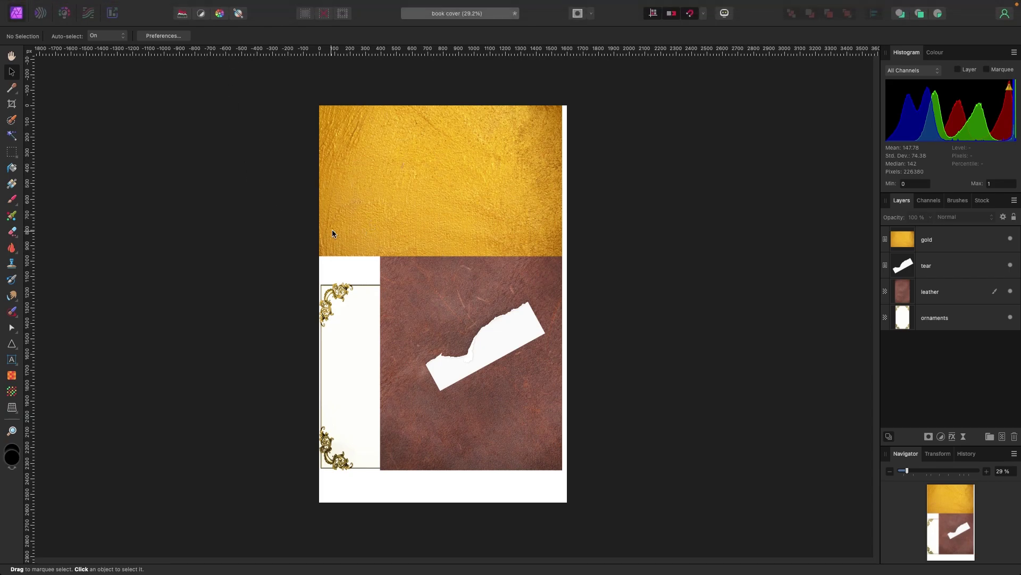
click(98, 6)
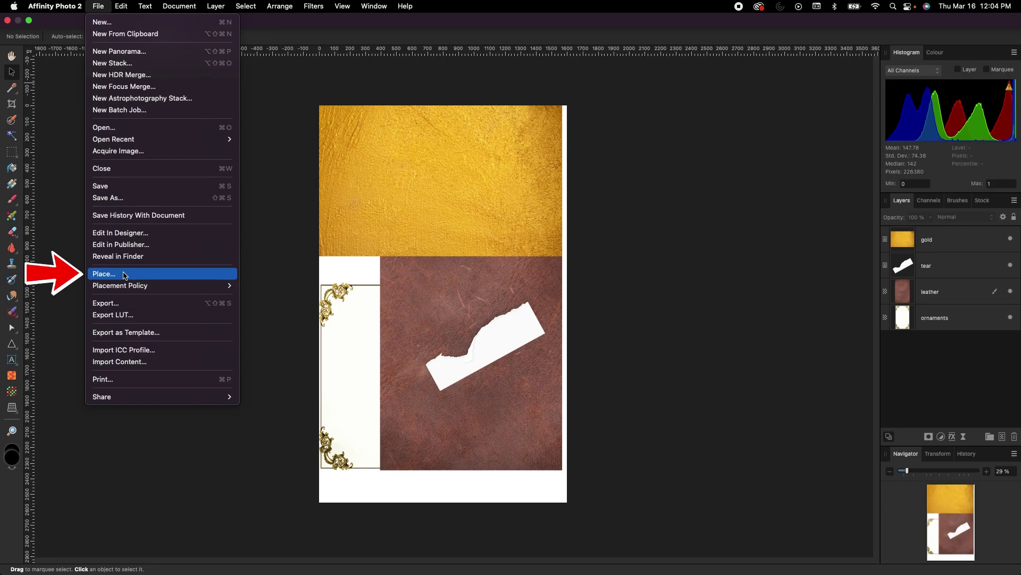
click(686, 251)
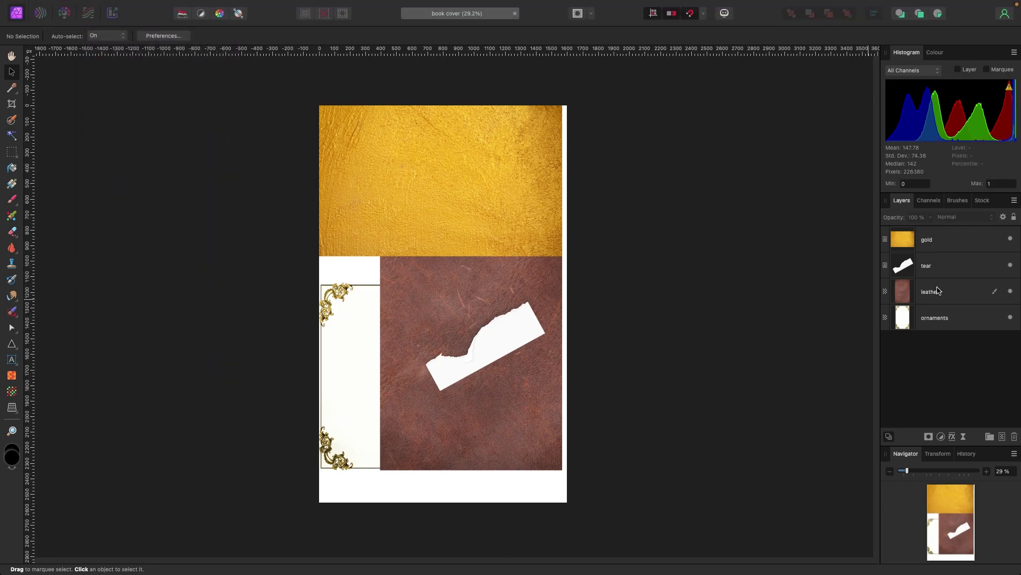
- Hide the gold, tear, leather and ornaments layers
click(1011, 239)
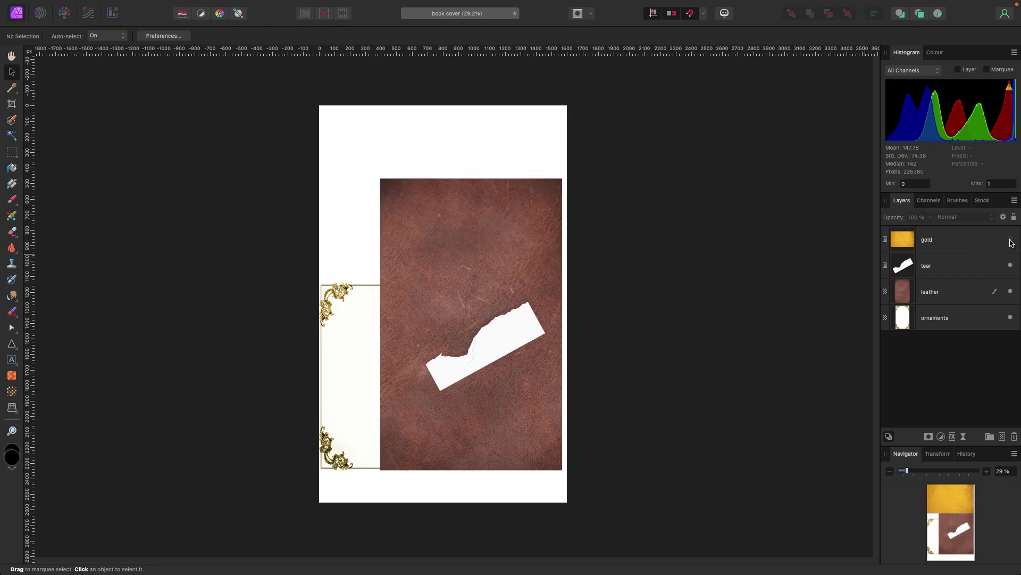
click(1010, 265)
click(1012, 291)
click(1011, 317)
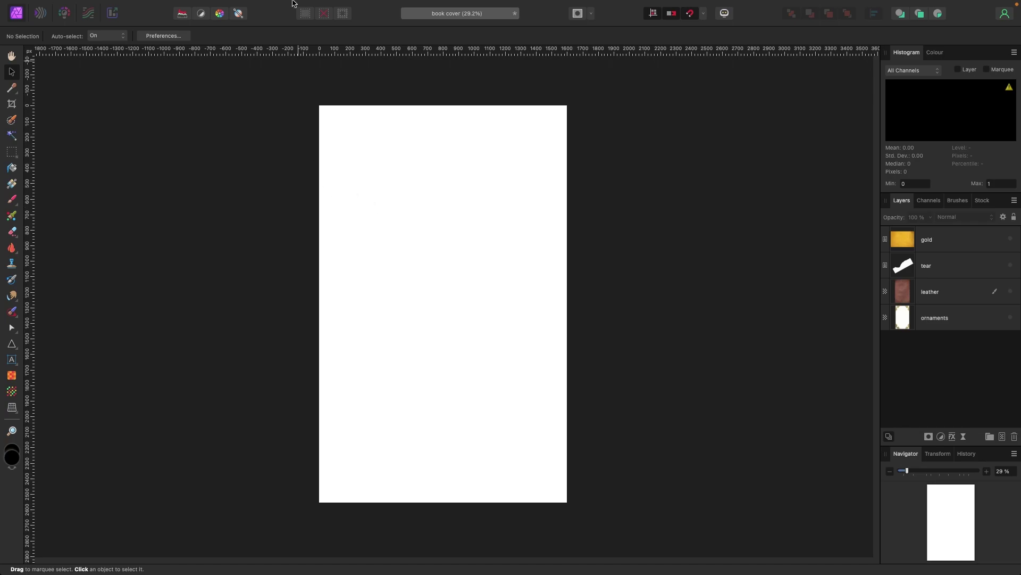
- Add a new fill layer and move it beneath all the other layers
click(215, 6)
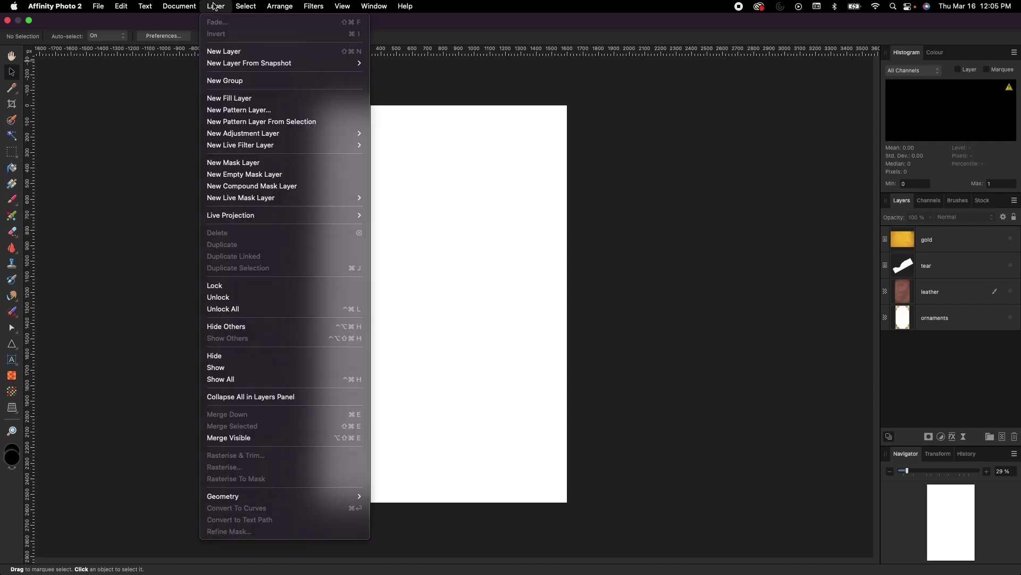
click(233, 98)
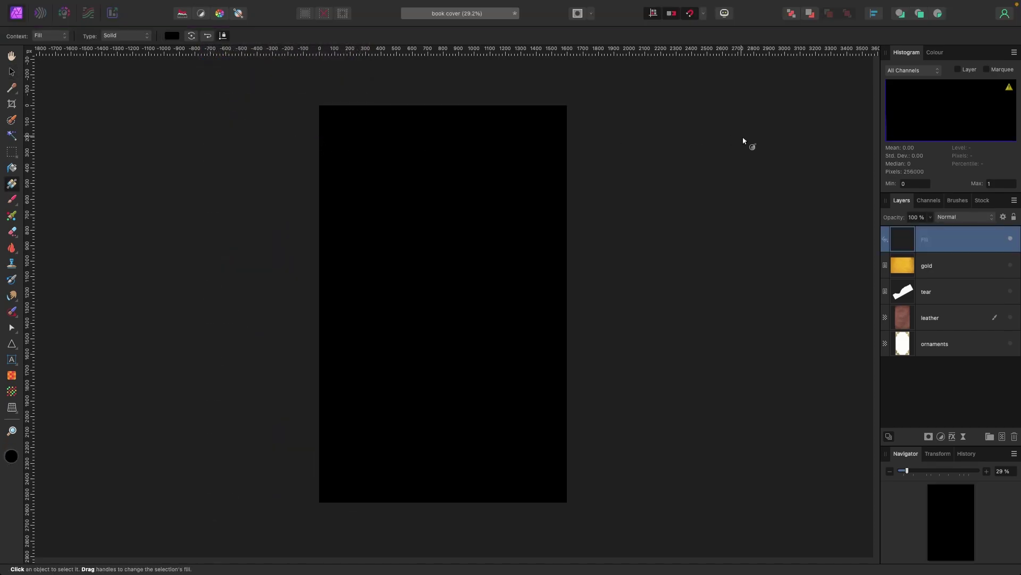
click(939, 53)
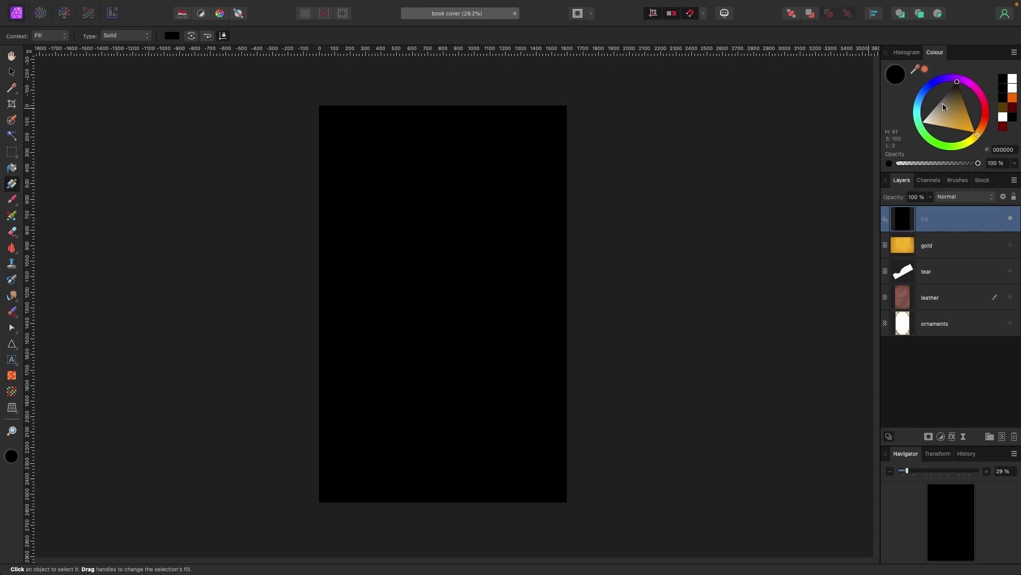
drag(934, 219, 935, 342)
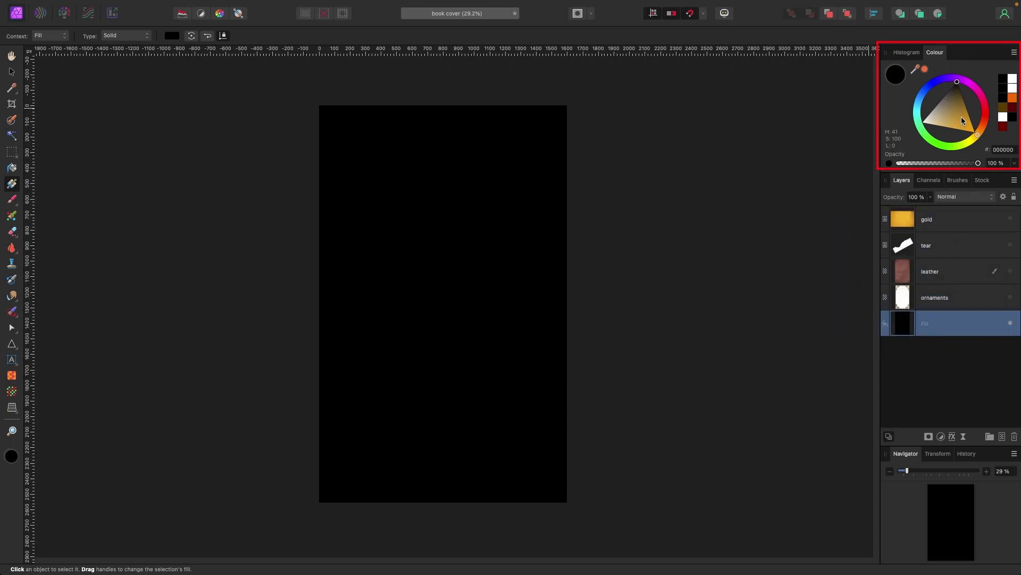
- Change the fill layer's colour to dark red, hex 7A1600
mouse_move(977, 95)
mouse_down()
mouse_move(969, 113)
mouse_move(965, 85)
mouse_up()
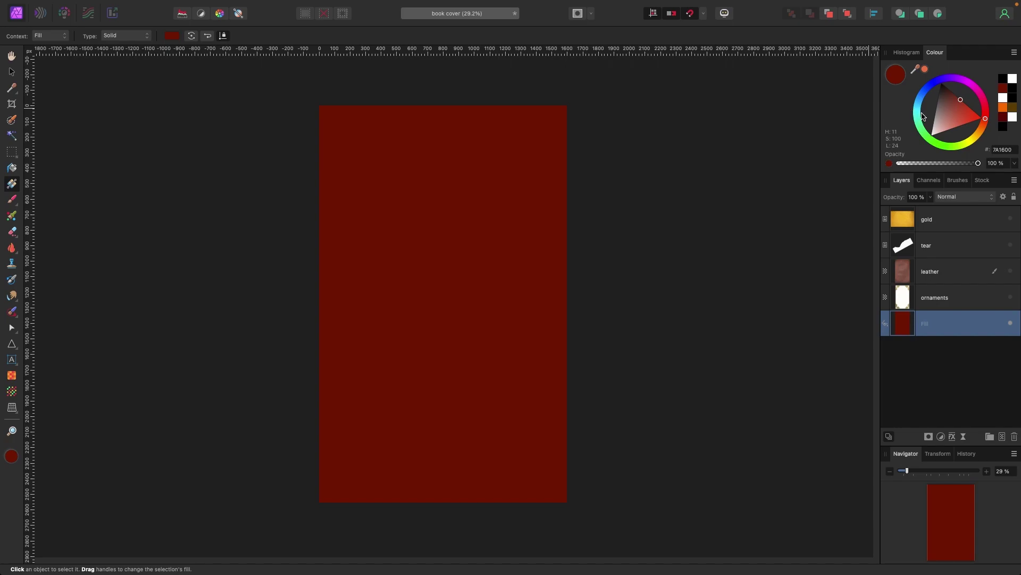
click(12, 72)
click(123, 130)
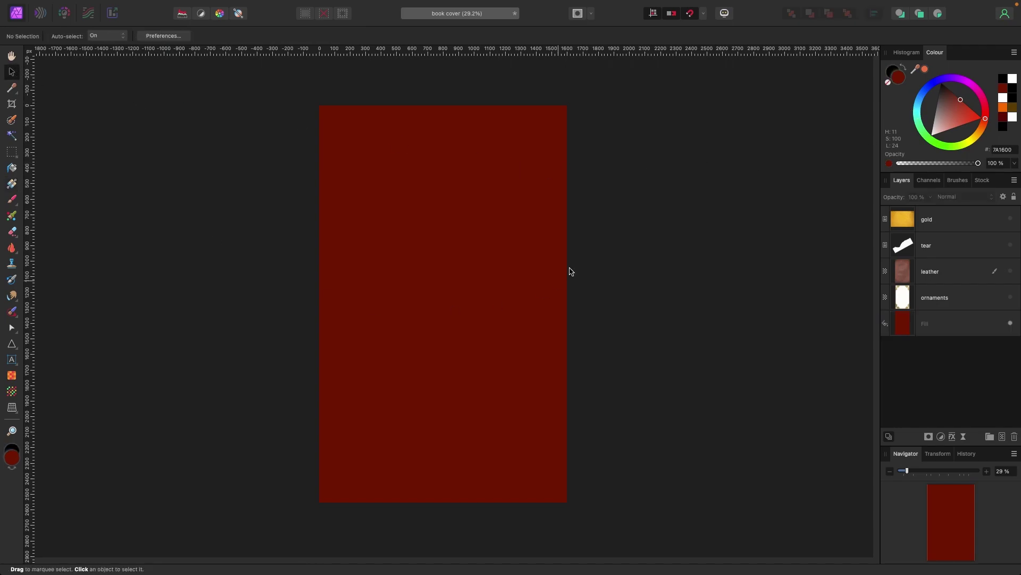
click(930, 331)
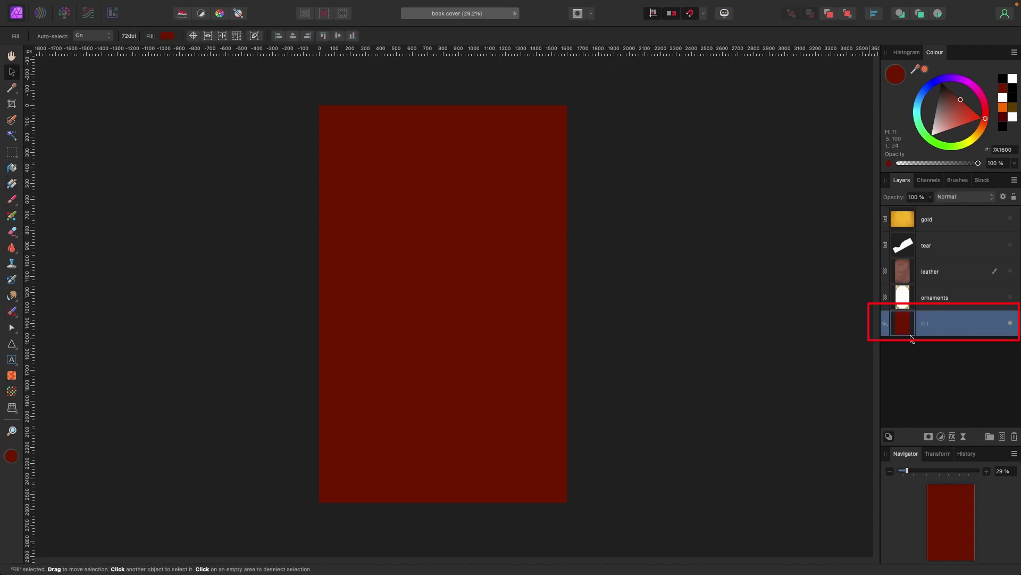
- Show the leather layer and scale the texture up until it covers the whole page
click(953, 279)
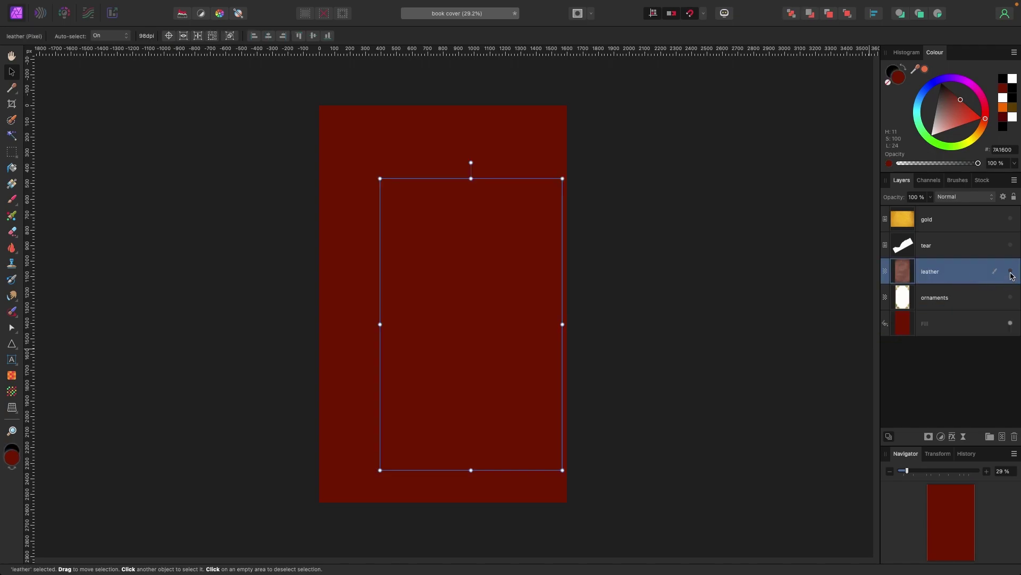
click(1011, 274)
drag(380, 179, 320, 82)
drag(562, 470, 532, 472)
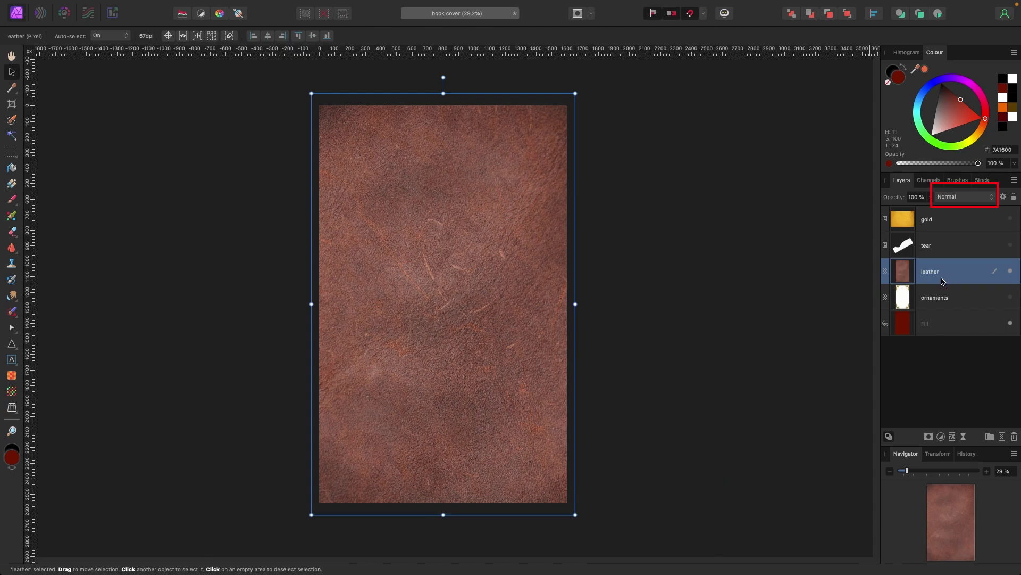
- Set the leather layer's blend mode to Overlay and move it directly above the fill layer
click(979, 200)
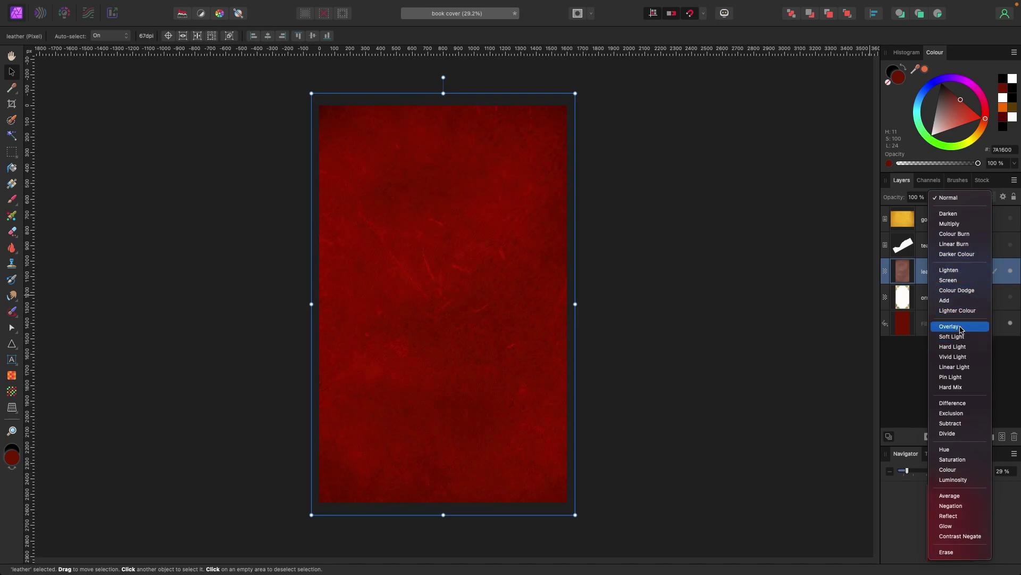
click(961, 331)
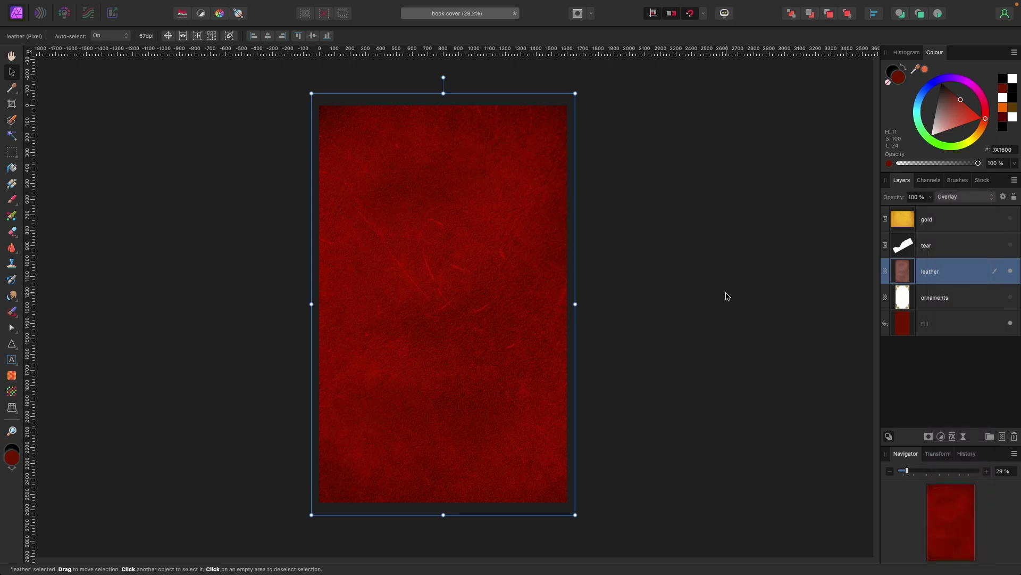
drag(939, 270, 948, 308)
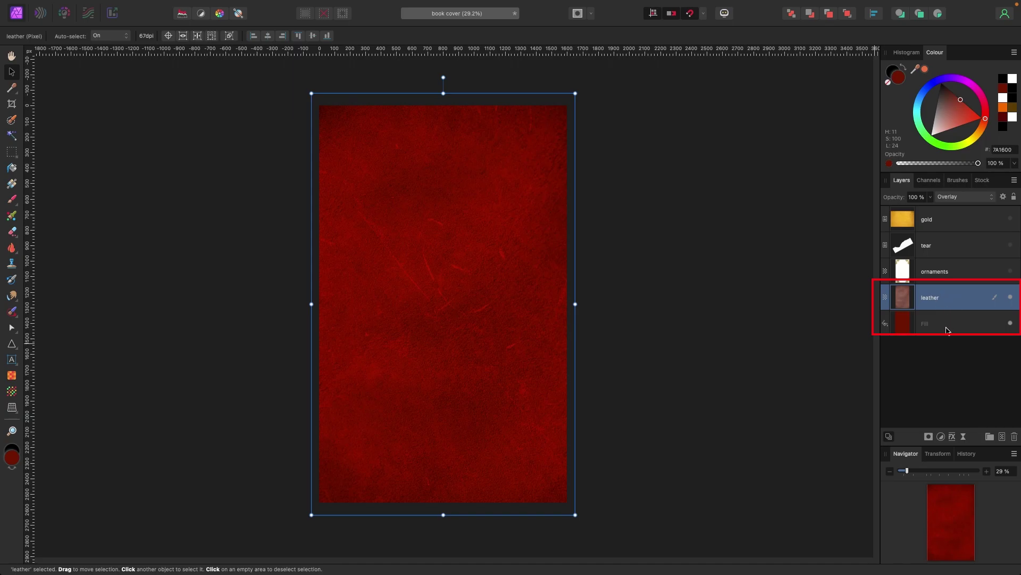
click(695, 327)
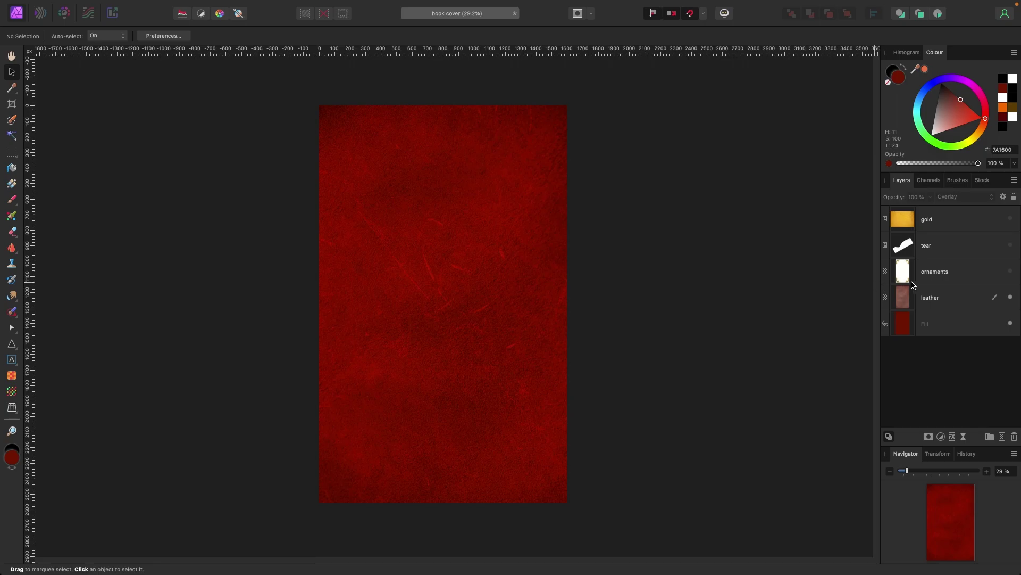
- Show the ornaments layer, enlarge the frame to nearly fill the page and centre it with a narrow margin
click(1010, 271)
click(409, 354)
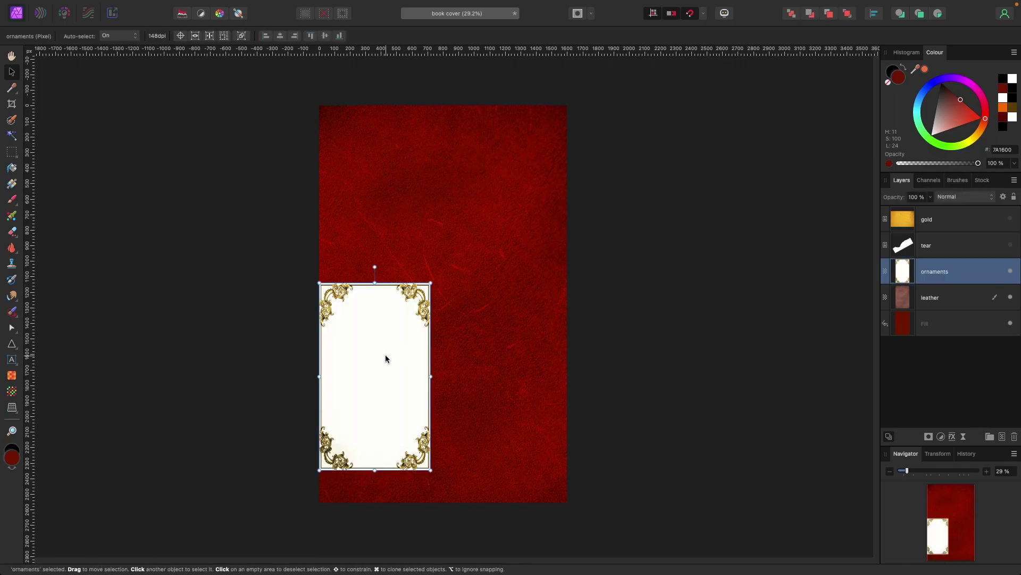
drag(386, 358, 436, 354)
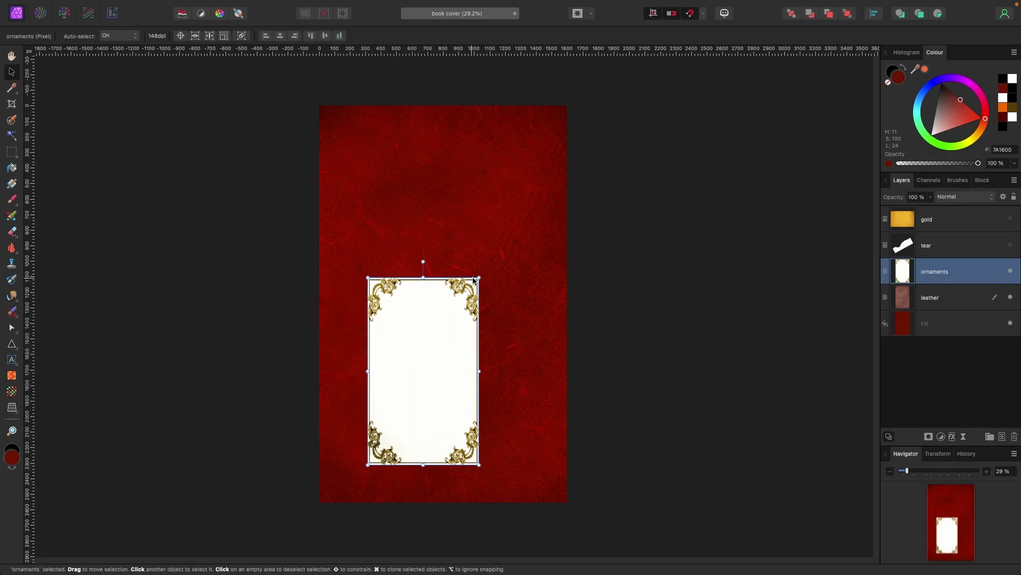
drag(479, 277, 566, 130)
drag(366, 463, 338, 495)
drag(457, 432, 446, 432)
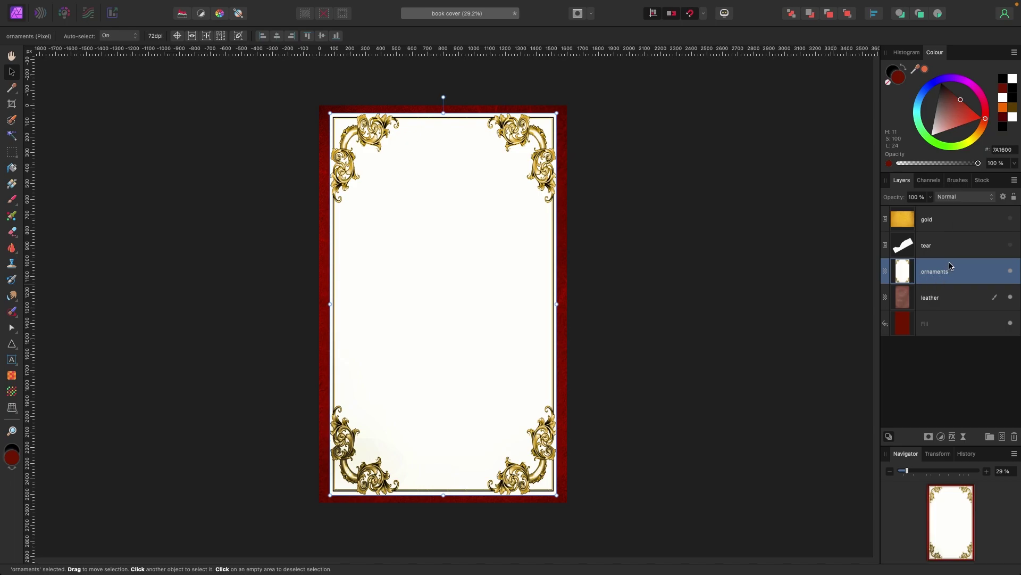
- Set the ornaments layer's blend mode to Multiply
click(979, 198)
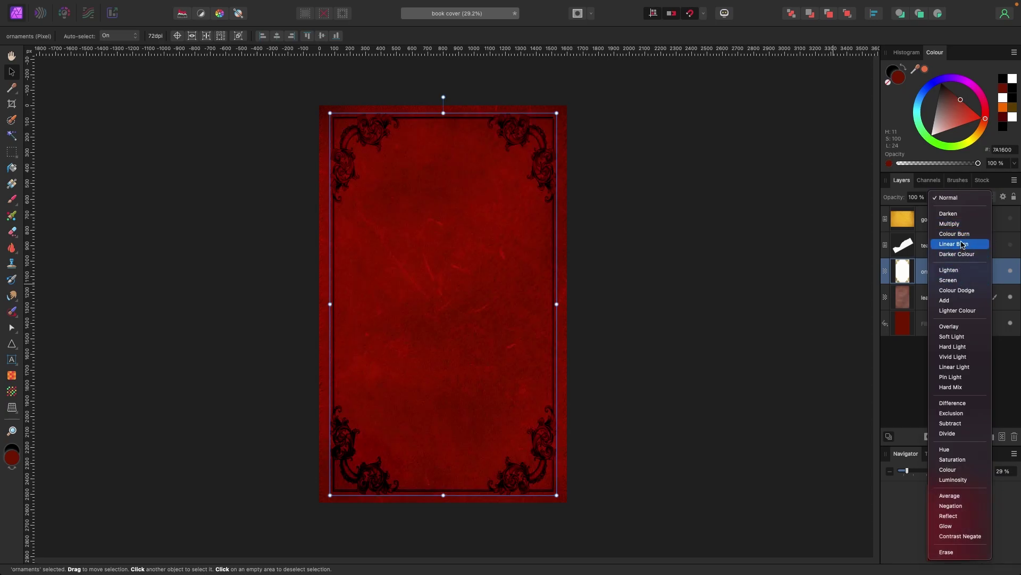
click(961, 228)
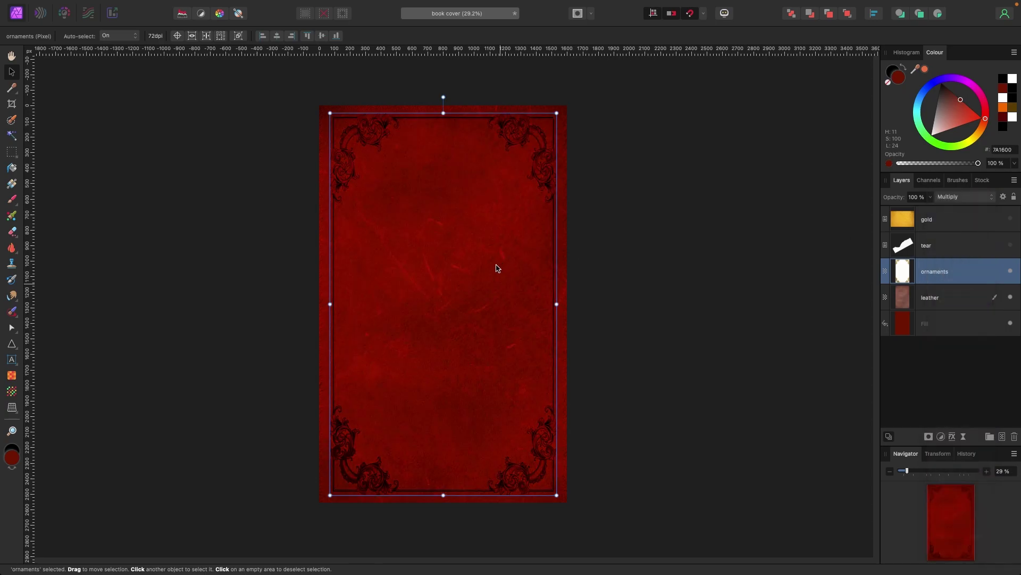
click(630, 286)
click(524, 289)
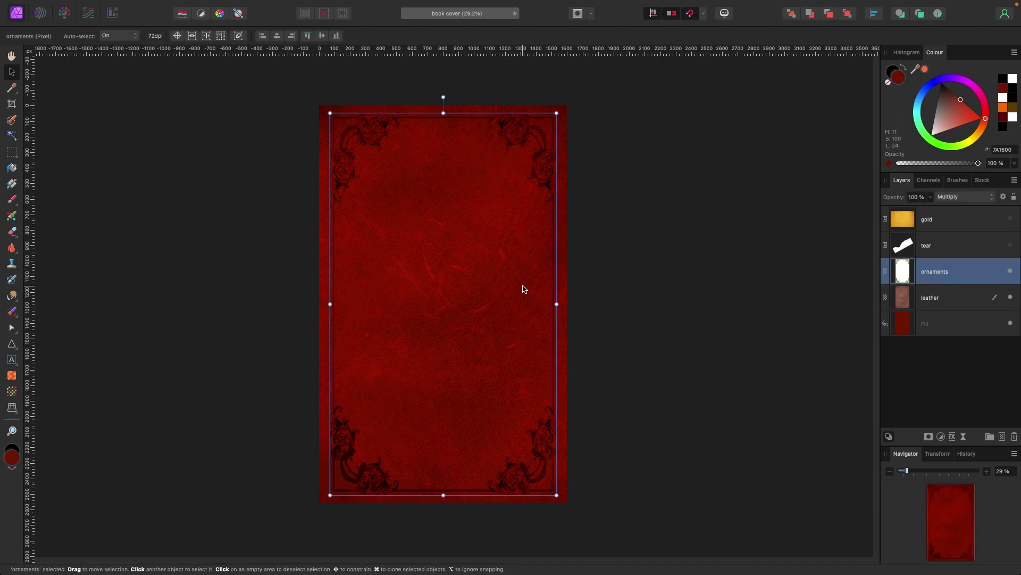
click(607, 287)
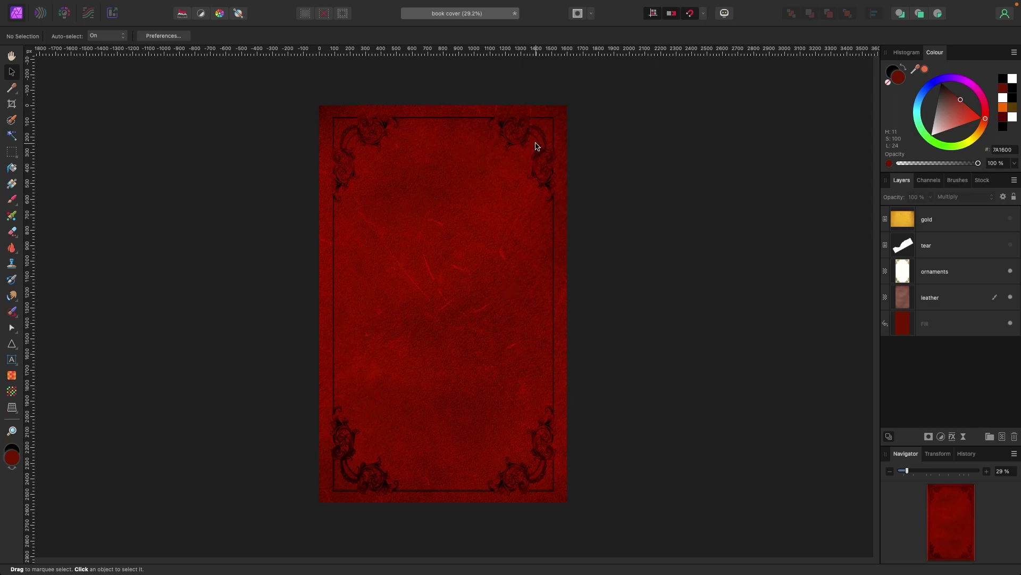
- Add the artistic text "ALONE." at about 342 pt and centre it horizontally, slightly above the middle of the cover
click(18, 367)
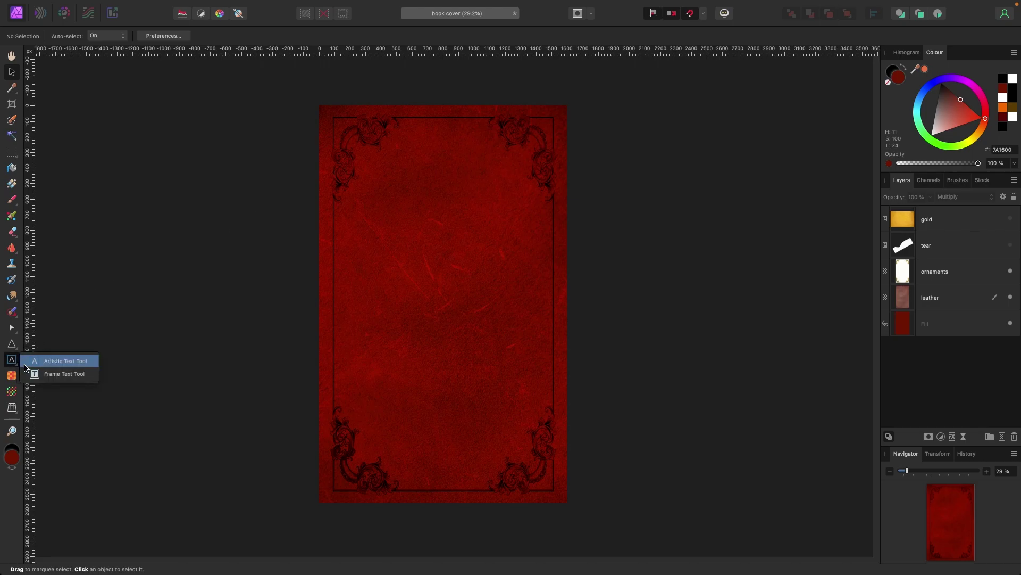
click(28, 363)
drag(369, 258, 376, 296)
text(ALNE)
key(BackSpace)
key(BackSpace)
text(ONE.)
key(Escape)
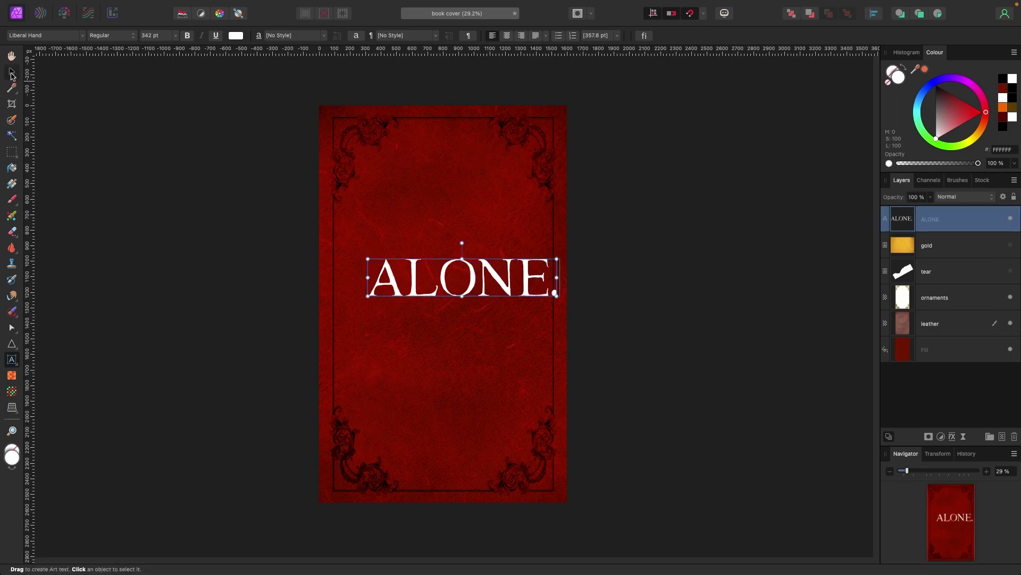
drag(493, 287, 474, 288)
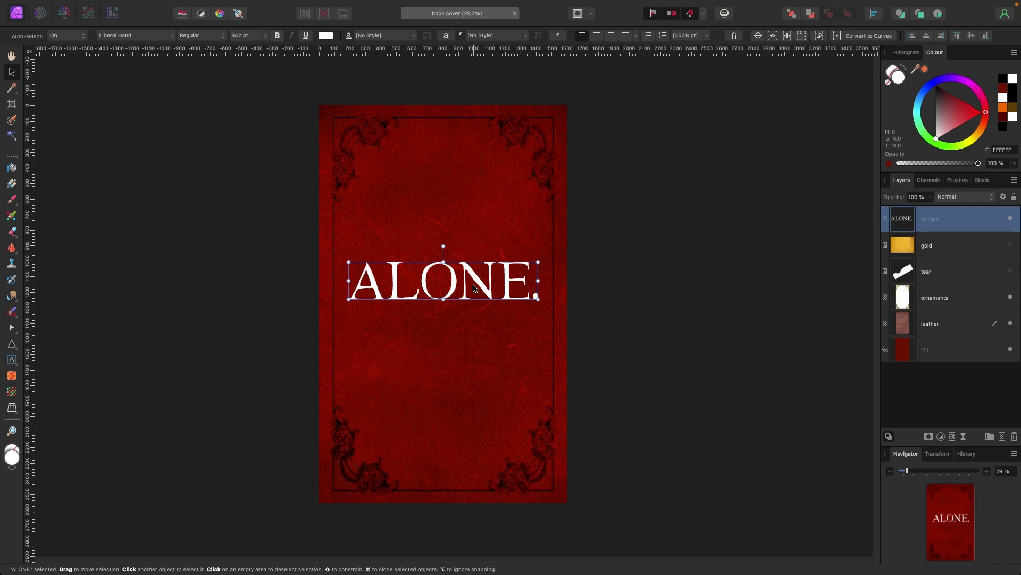
- Try Impact from the recent fonts on the "ALONE." title and set it back to Liberal Hand
click(173, 36)
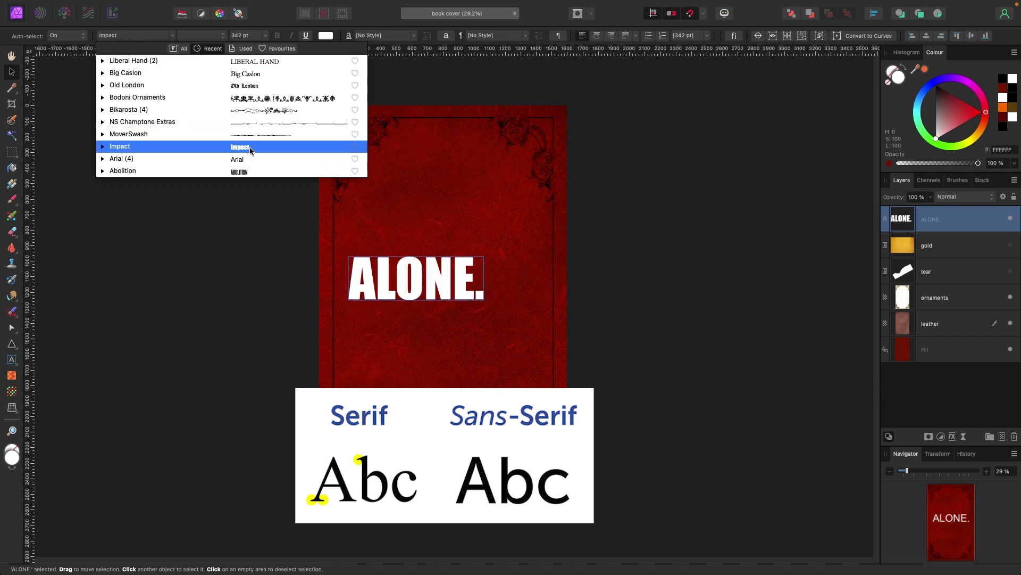
click(260, 63)
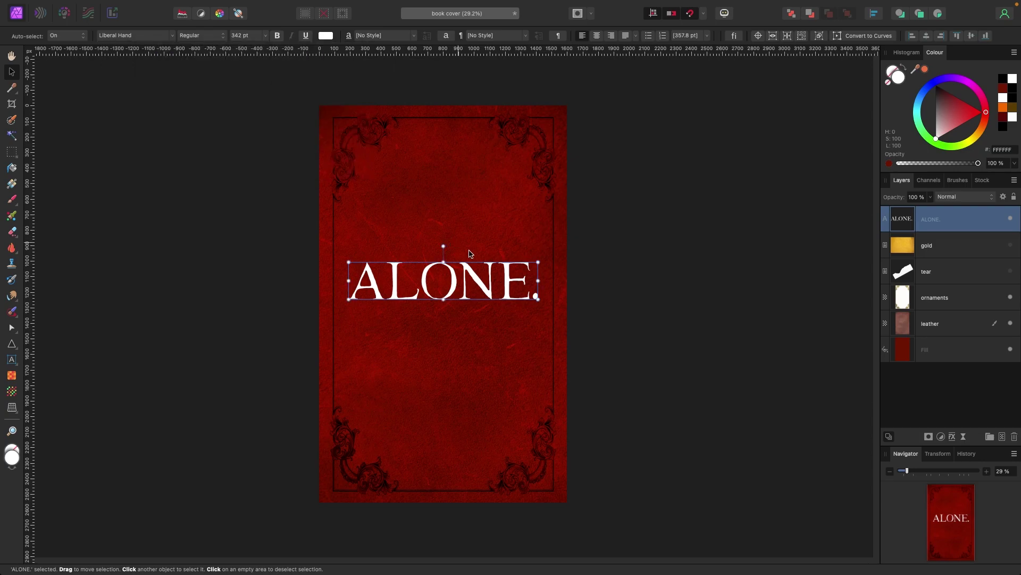
drag(495, 291, 493, 290)
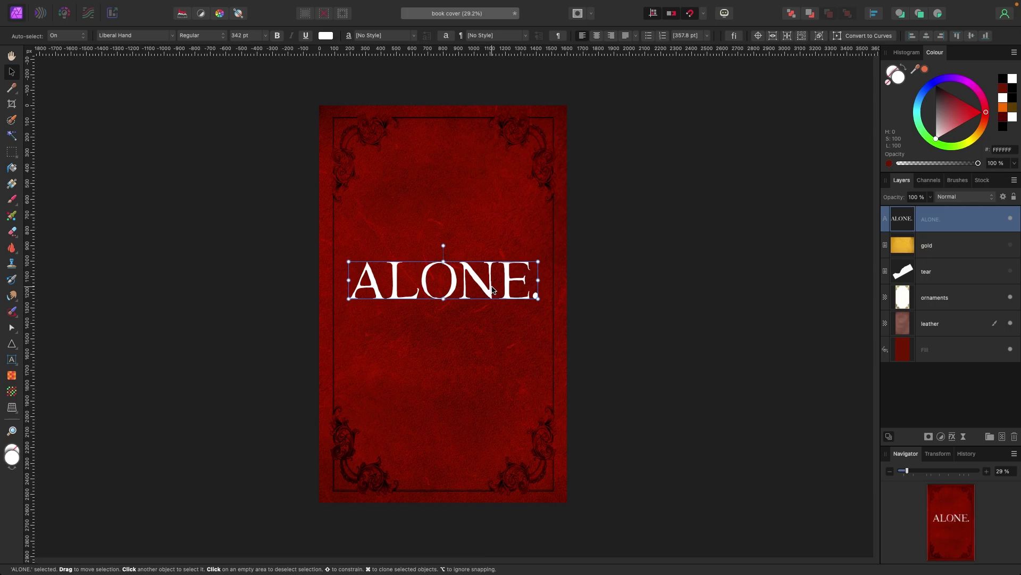
click(598, 285)
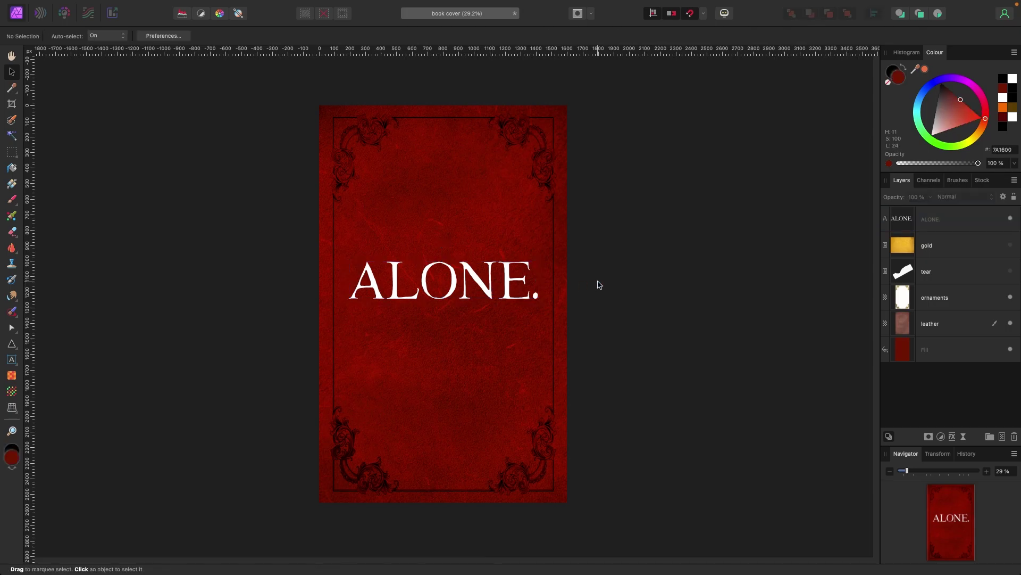
click(519, 283)
click(676, 289)
- Show the gold texture layer and move the image down so that it lies behind the whole "ALONE." title
click(970, 252)
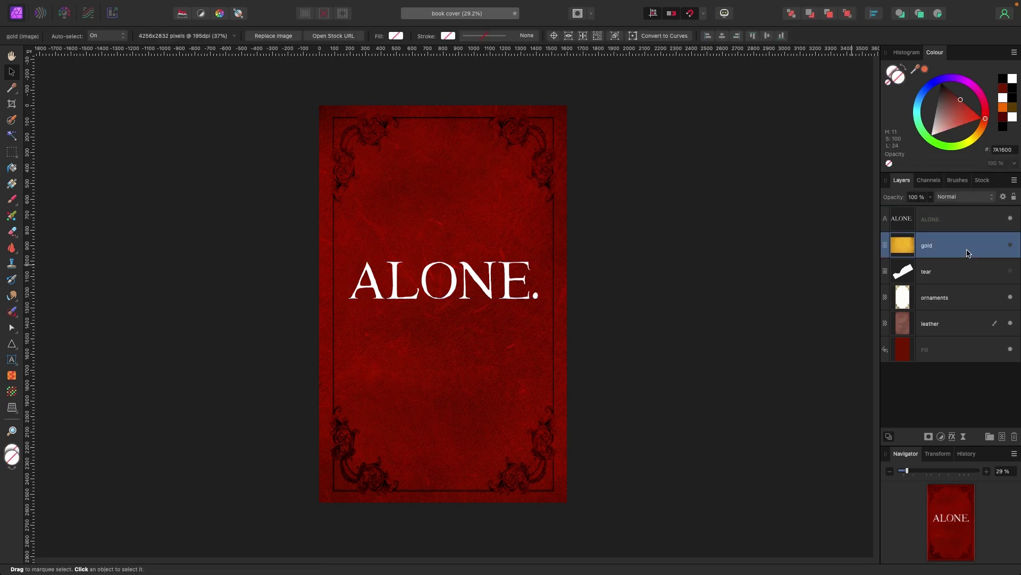
click(1011, 246)
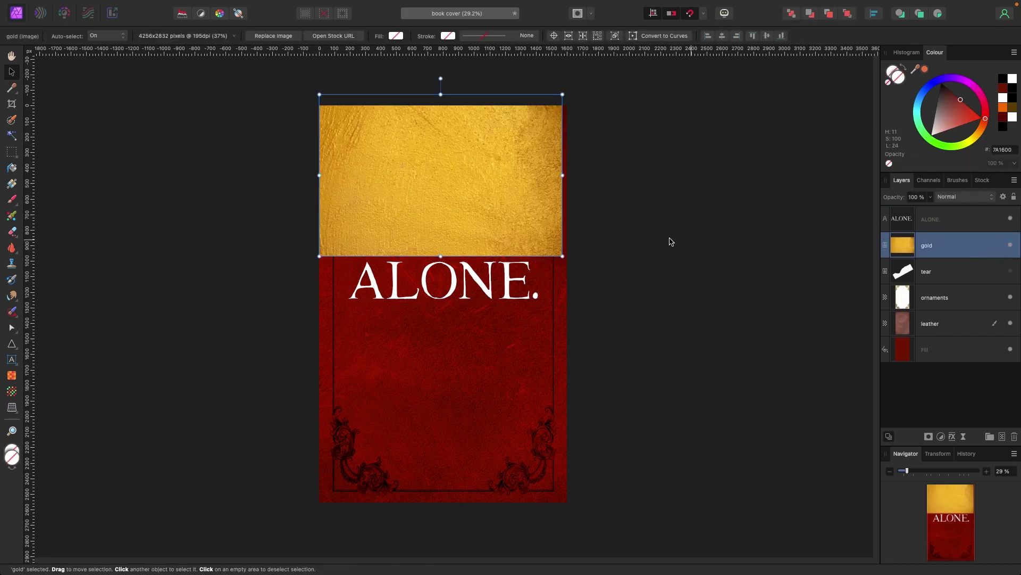
drag(508, 197, 504, 274)
scroll(504, 274, left, 1)
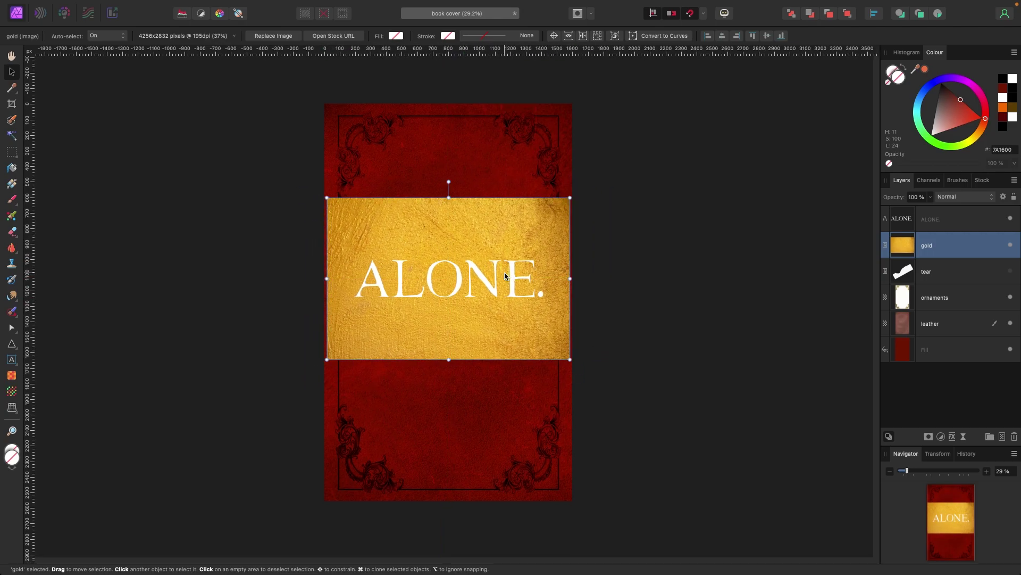
scroll(504, 272, right, 1)
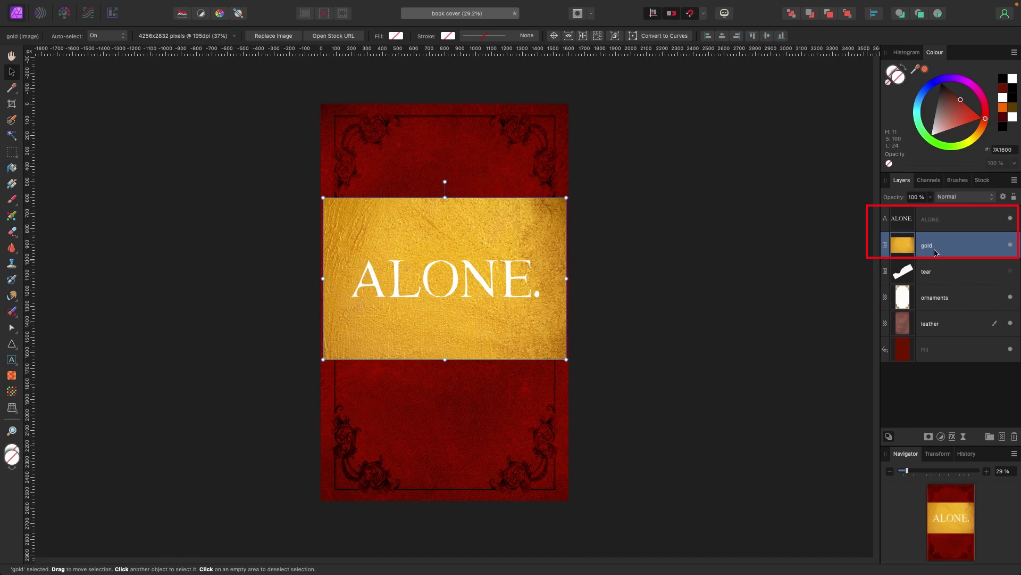
- Clip the gold layer inside the "ALONE." text and scale the texture down around the title
drag(936, 253, 945, 223)
drag(496, 323, 507, 304)
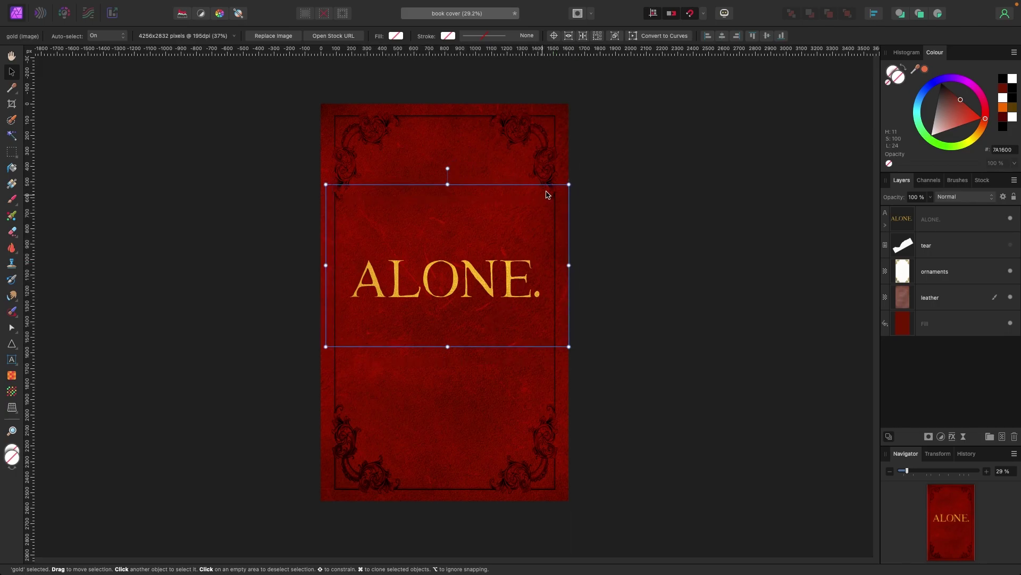
drag(566, 180, 522, 216)
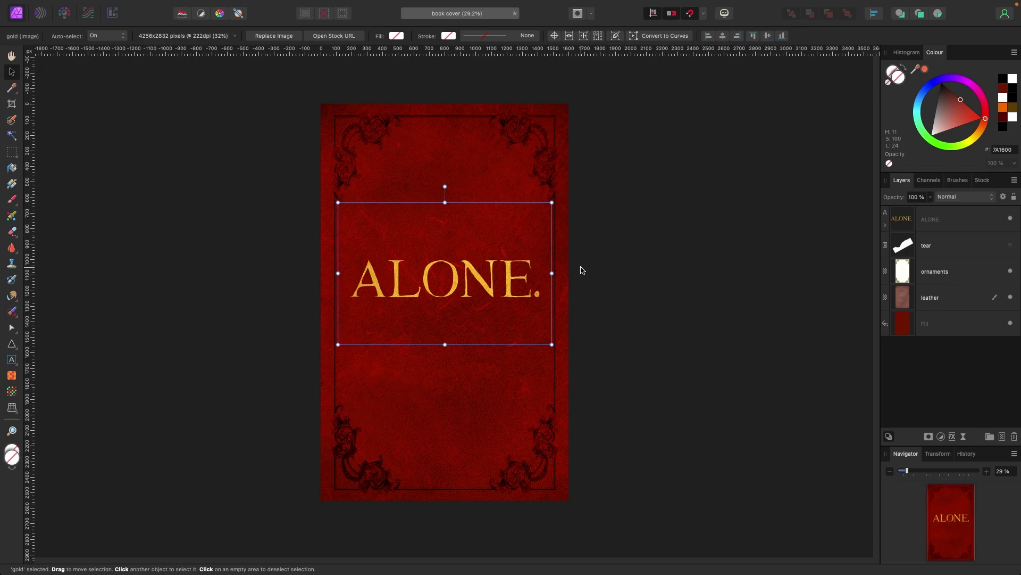
- Expand the "ALONE." layer and lower the opacity of its nested gold texture to about 85%
click(935, 219)
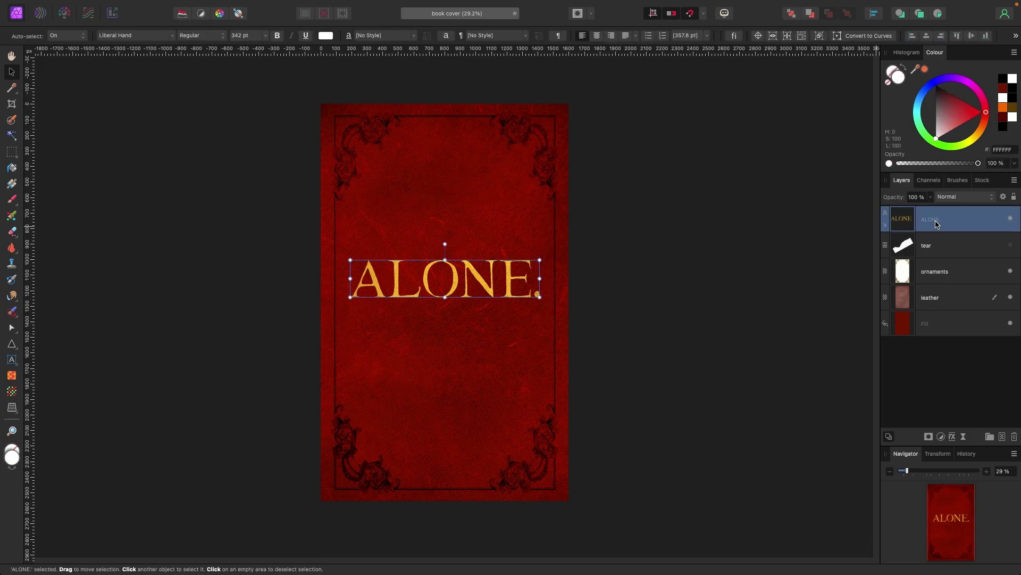
click(886, 226)
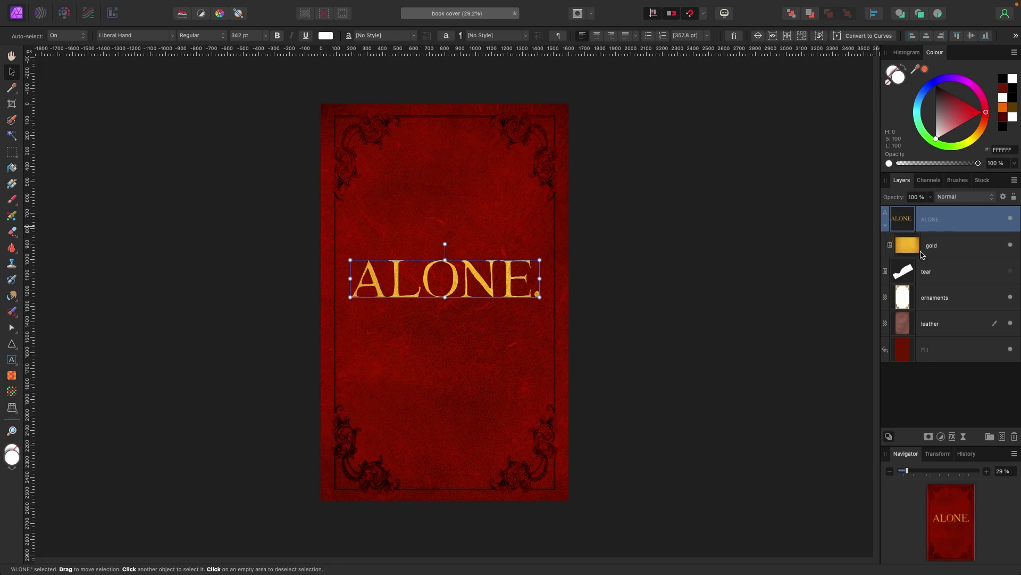
click(942, 251)
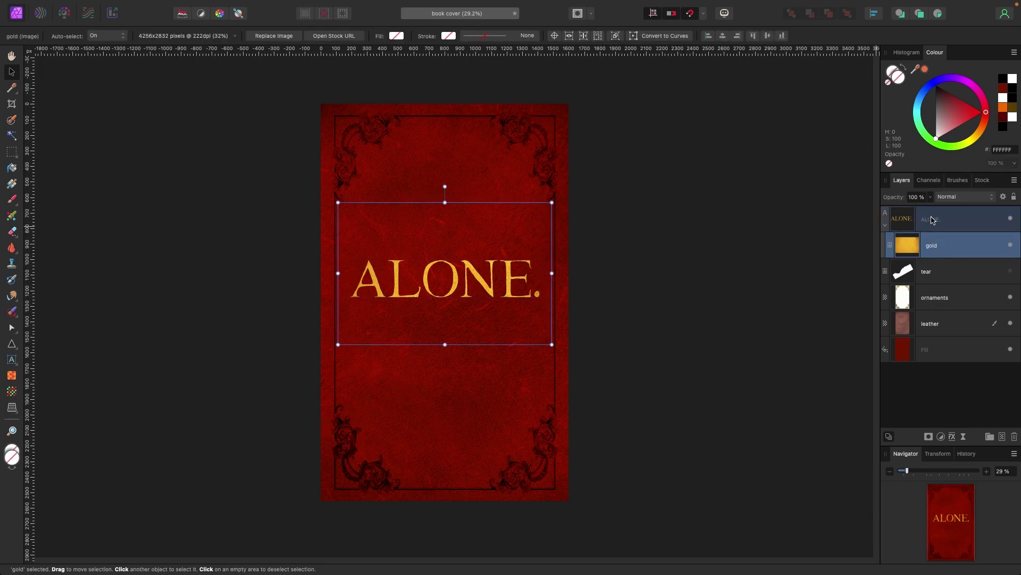
click(931, 198)
mouse_move(930, 207)
mouse_down()
mouse_move(807, 213)
mouse_move(917, 212)
mouse_up()
click(809, 222)
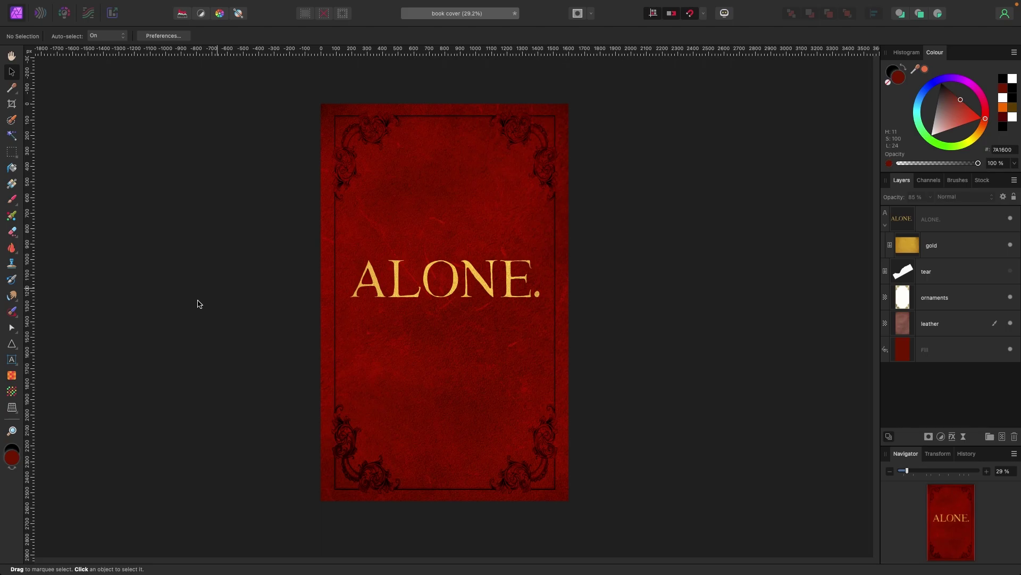
- Add the artistic text "design method" below the title at about 85 pt
click(12, 360)
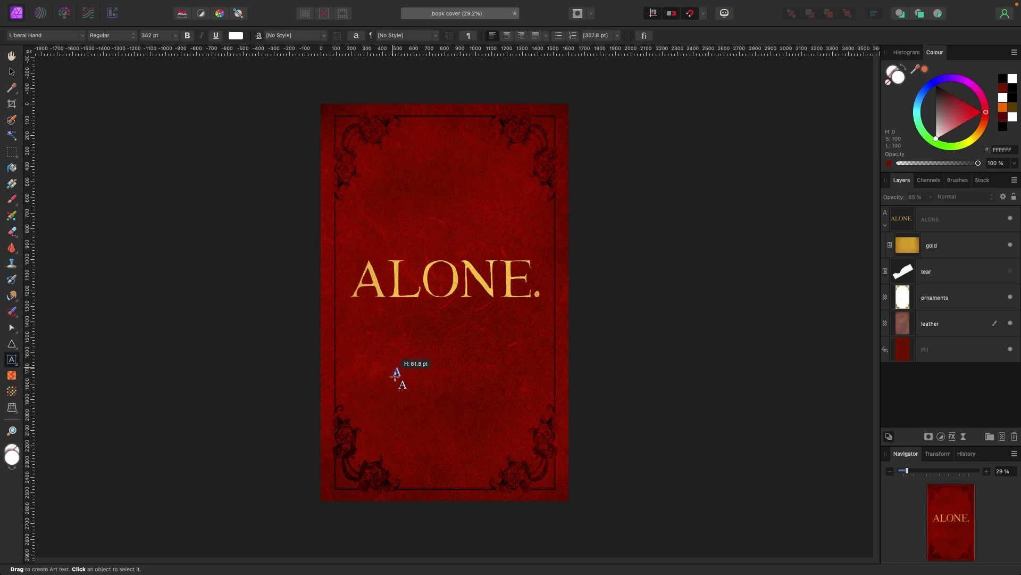
drag(396, 374, 394, 376)
text(design method)
key(Escape)
click(12, 72)
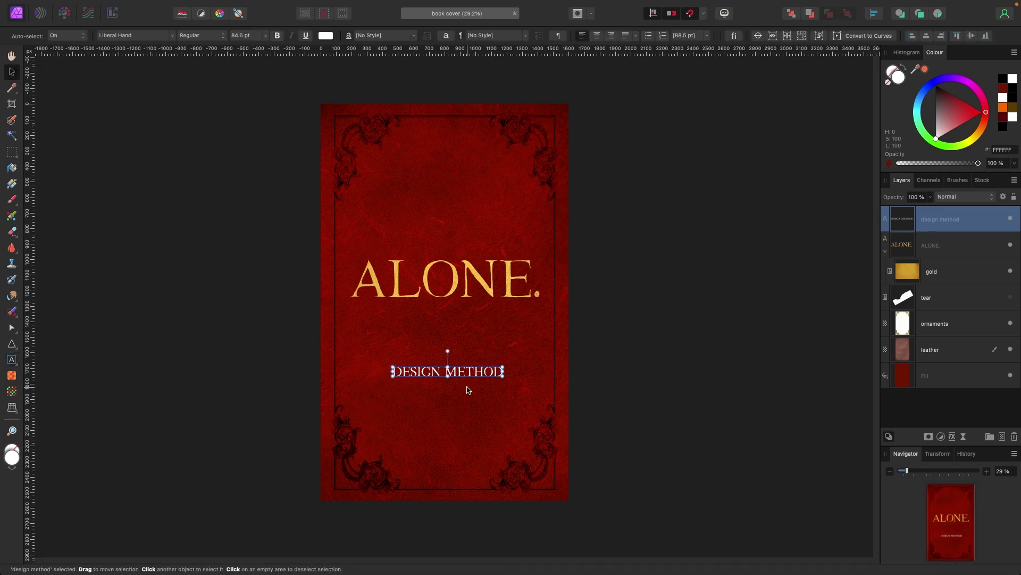
- Shrink the "design method" text to about 59 pt and centre it horizontally just above the frame's lower line
drag(469, 375, 463, 480)
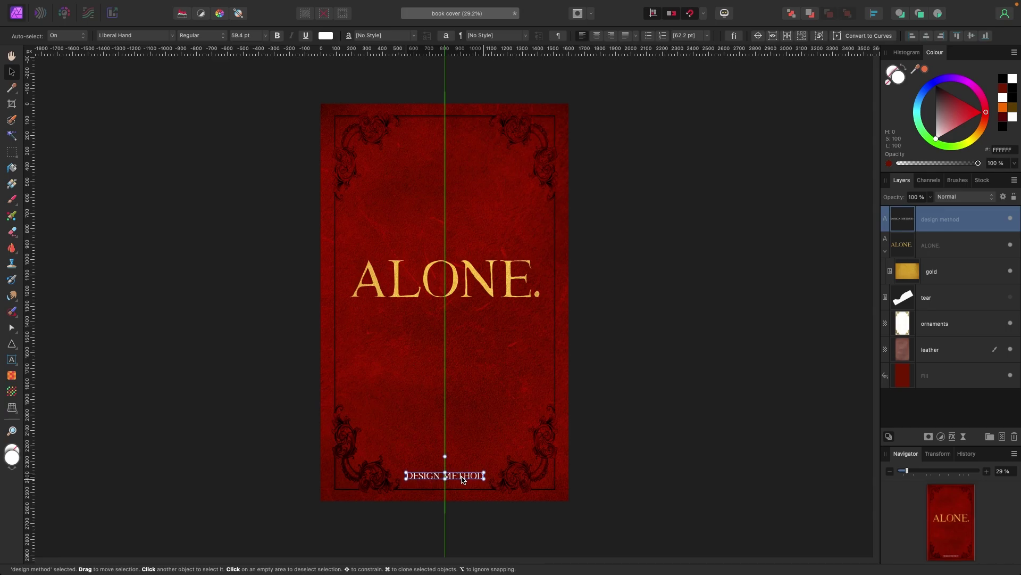
click(685, 408)
scroll(608, 397, up, 1)
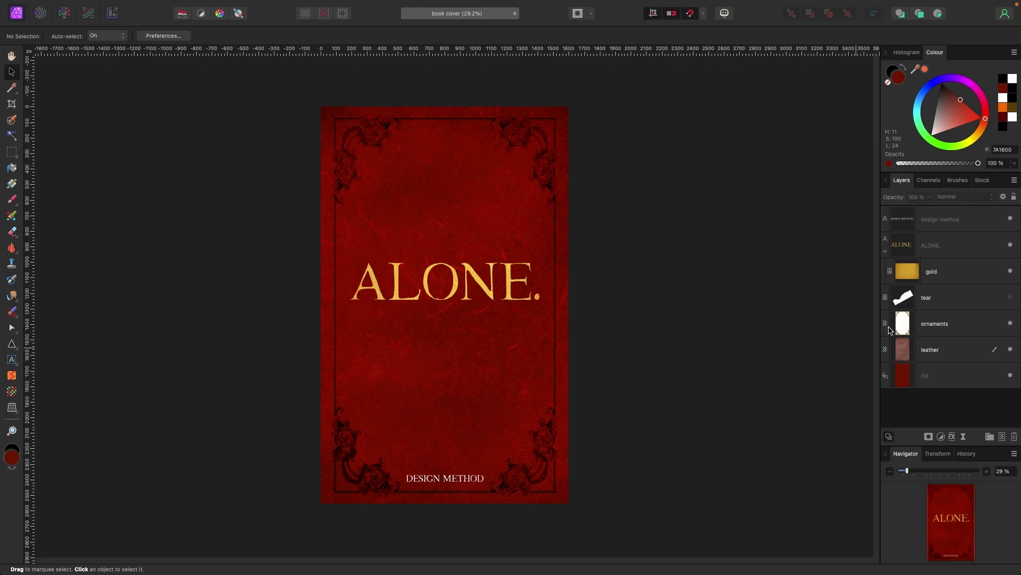
- Darken uneven patches across the leather layer and along its edges with the Burn Brush at 61% opacity
click(945, 355)
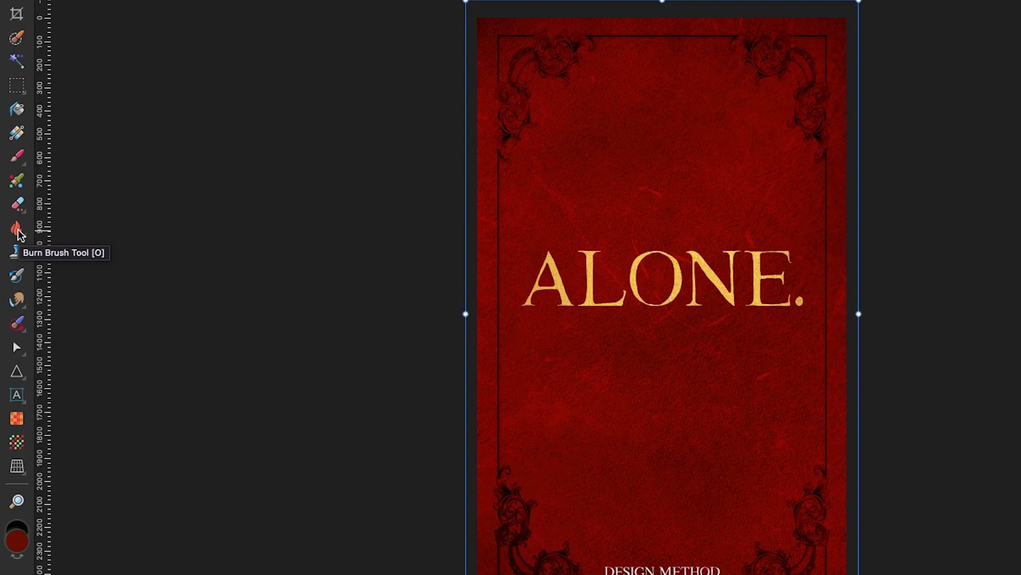
click(18, 233)
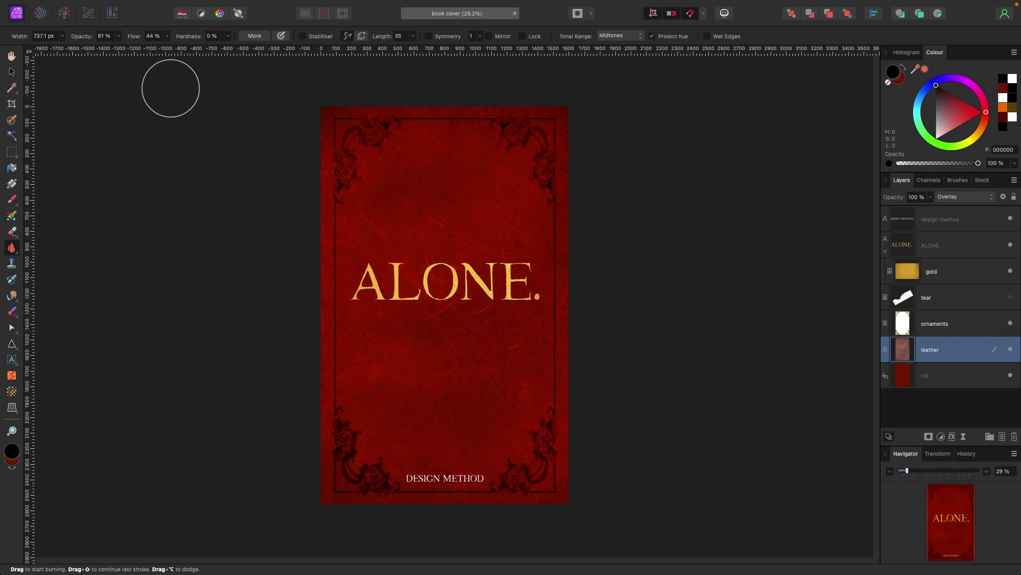
click(119, 37)
drag(118, 47, 152, 48)
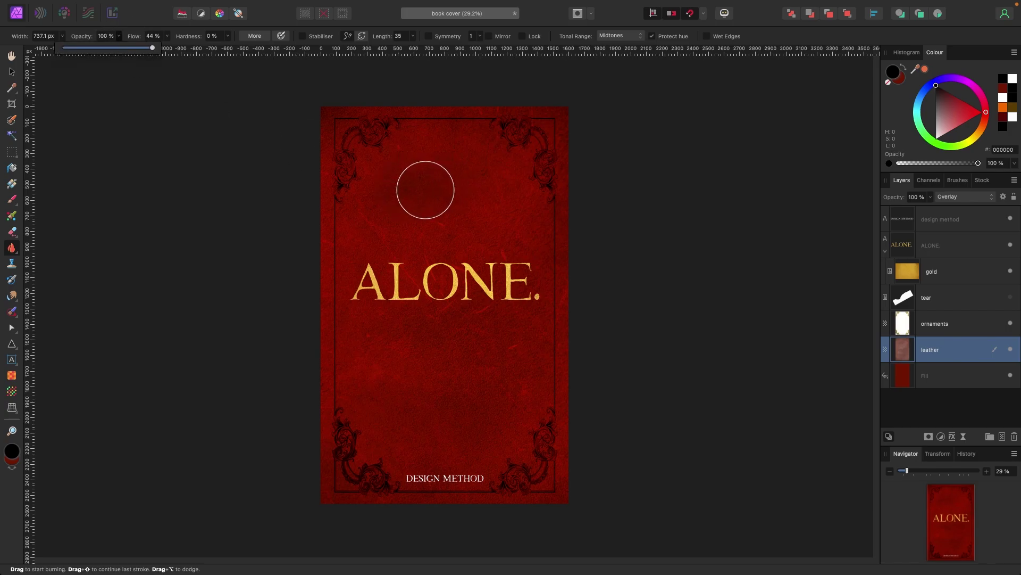
click(118, 42)
click(119, 40)
drag(118, 47, 83, 49)
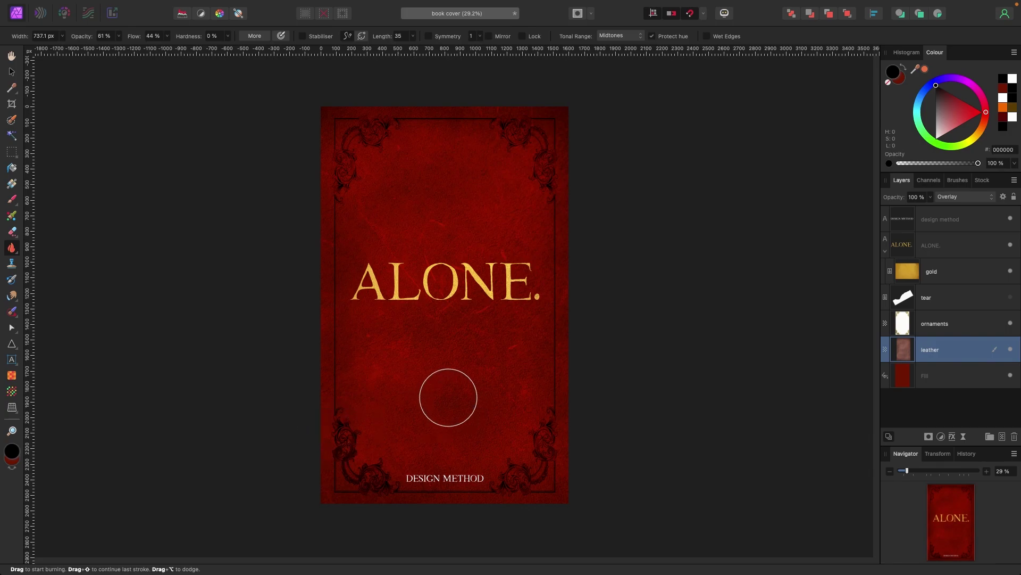
mouse_move(430, 179)
mouse_down()
mouse_move(481, 165)
mouse_move(506, 131)
mouse_move(555, 144)
mouse_move(543, 211)
mouse_move(577, 303)
mouse_move(563, 343)
mouse_up()
mouse_move(336, 249)
mouse_down()
mouse_move(348, 151)
mouse_move(335, 127)
mouse_up()
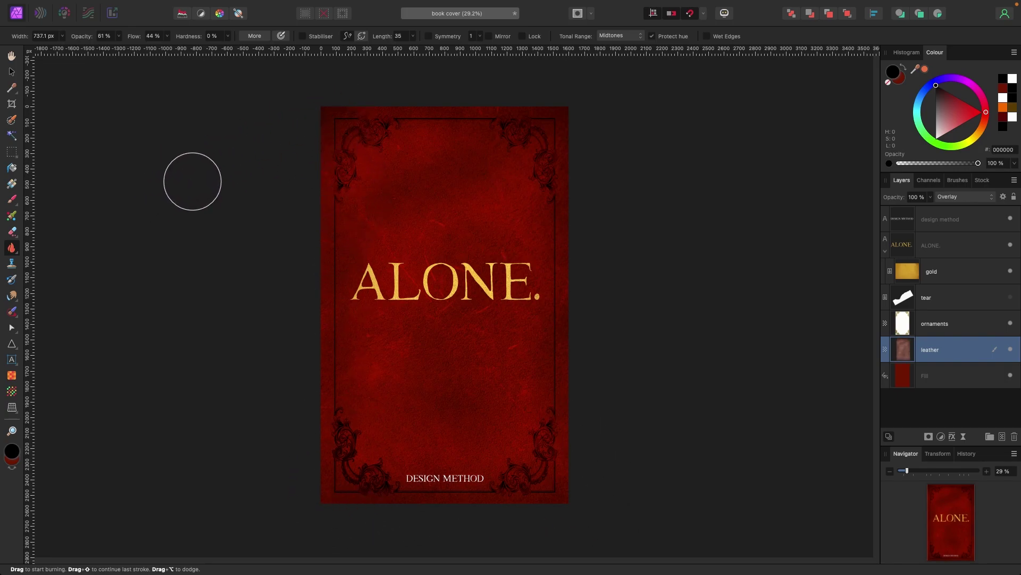
click(11, 72)
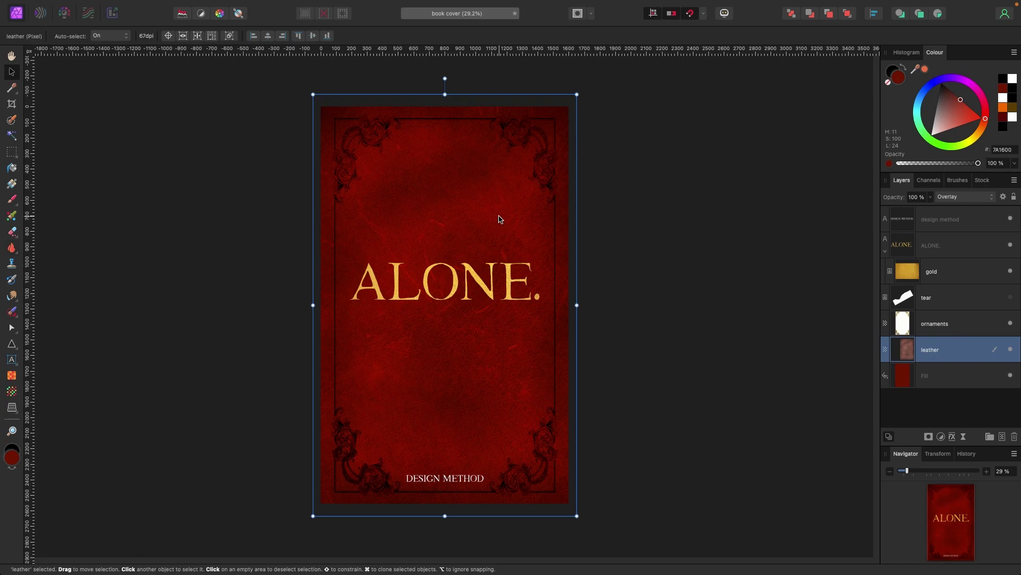
click(648, 267)
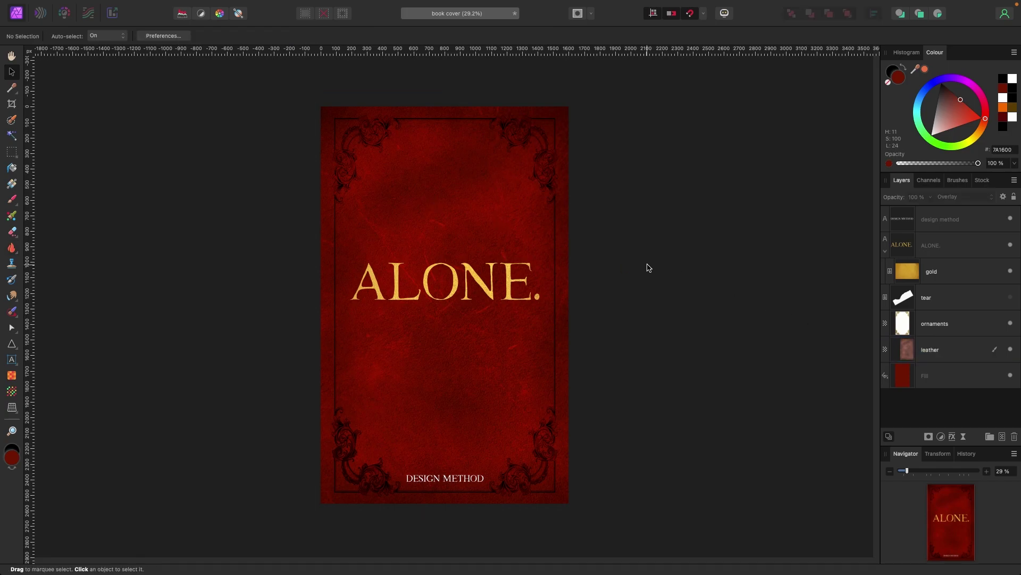
- Lower the opacity of the "ALONE." title to 75%
click(492, 294)
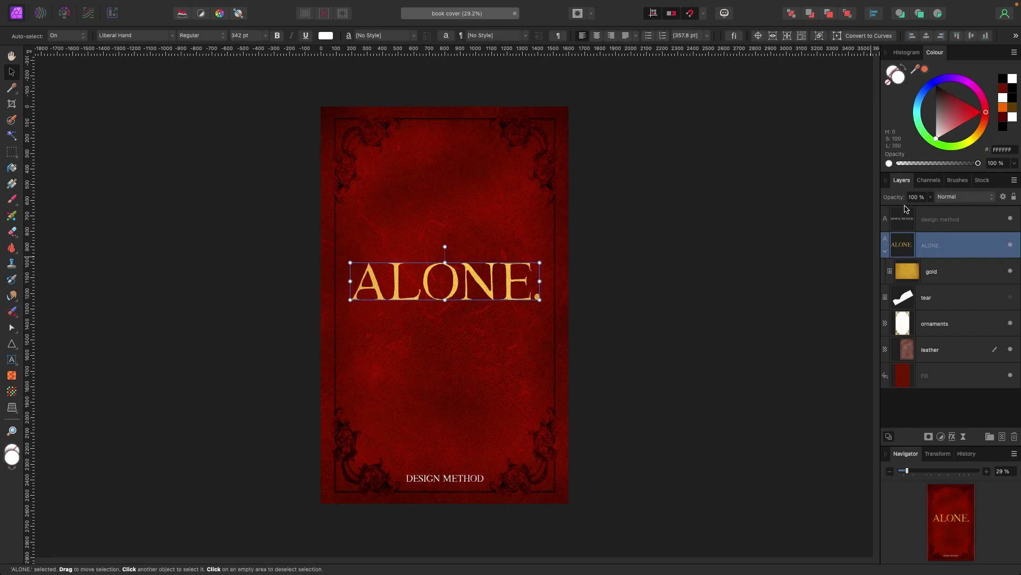
click(931, 198)
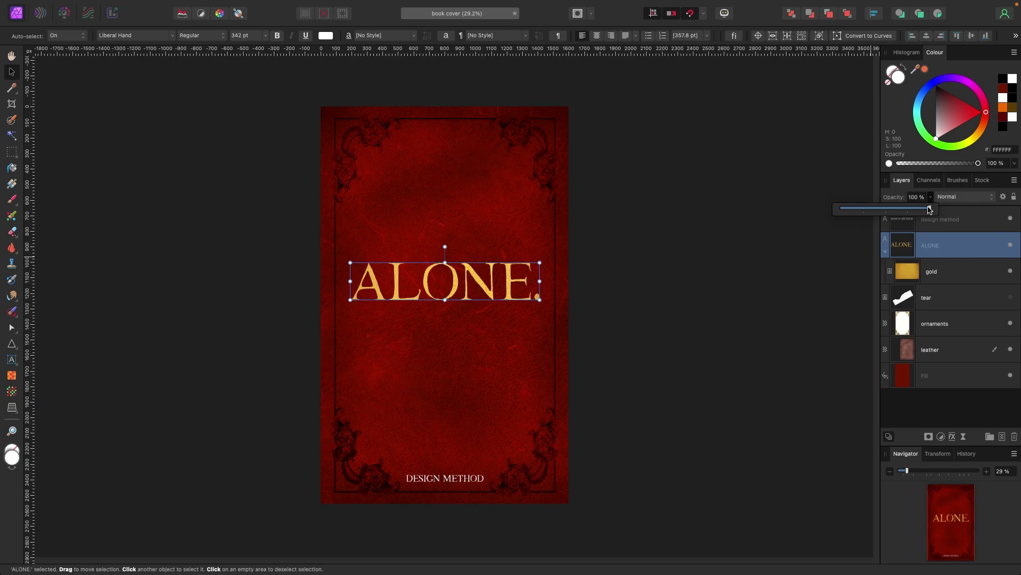
drag(916, 210, 909, 211)
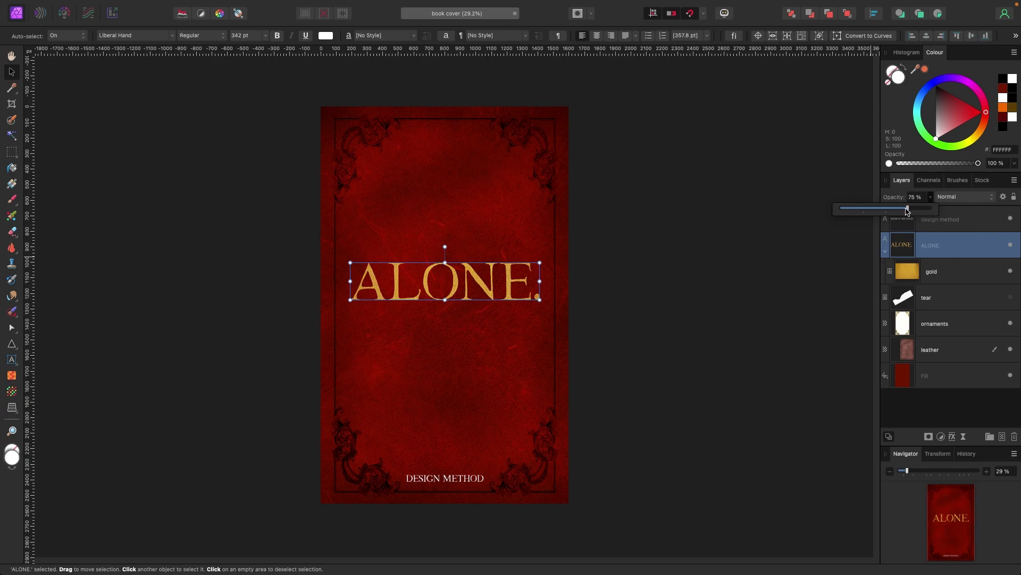
click(708, 219)
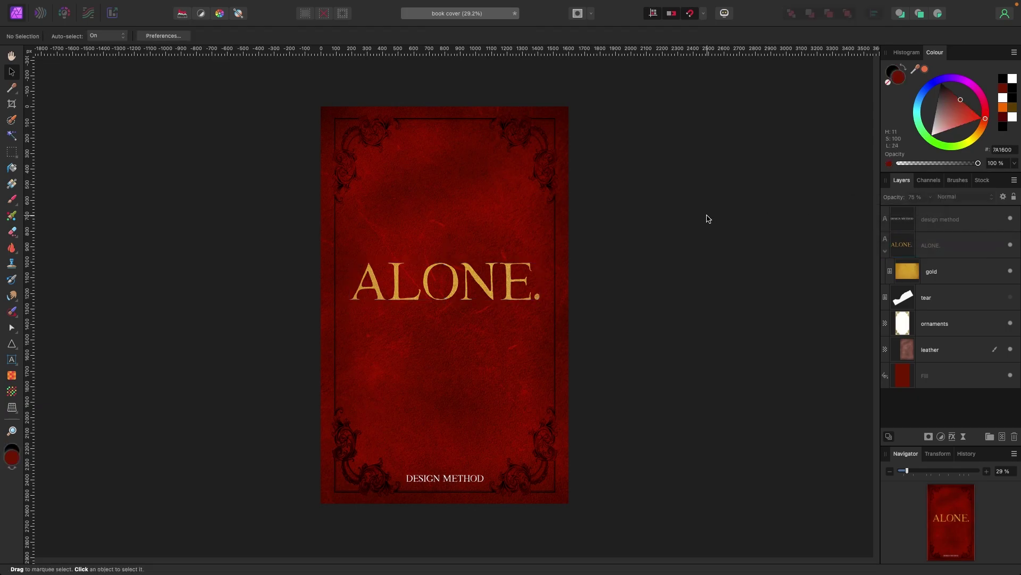
- Lower the opacity of the "design method" text to about 53%
click(464, 482)
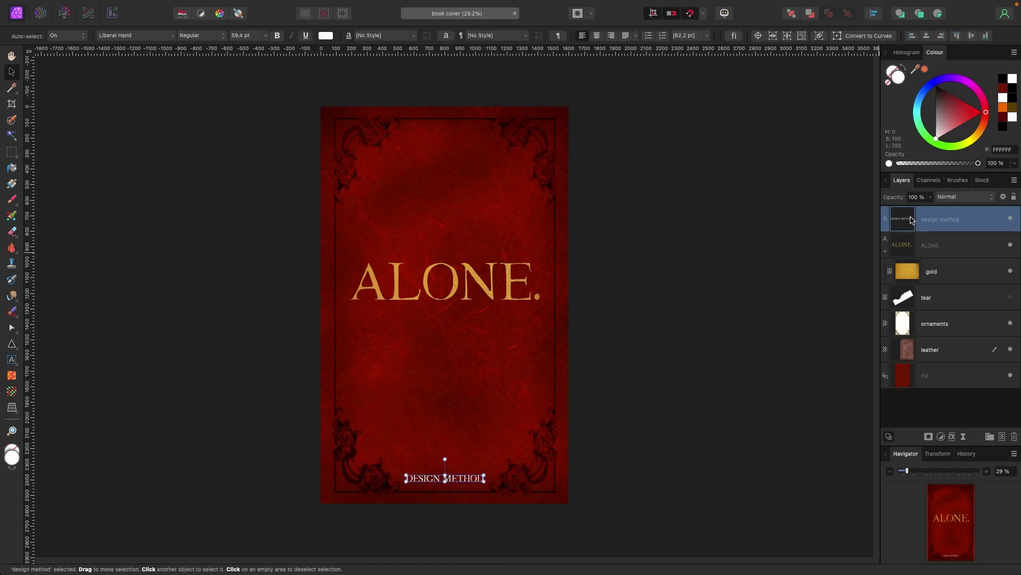
click(931, 198)
click(931, 198)
click(932, 198)
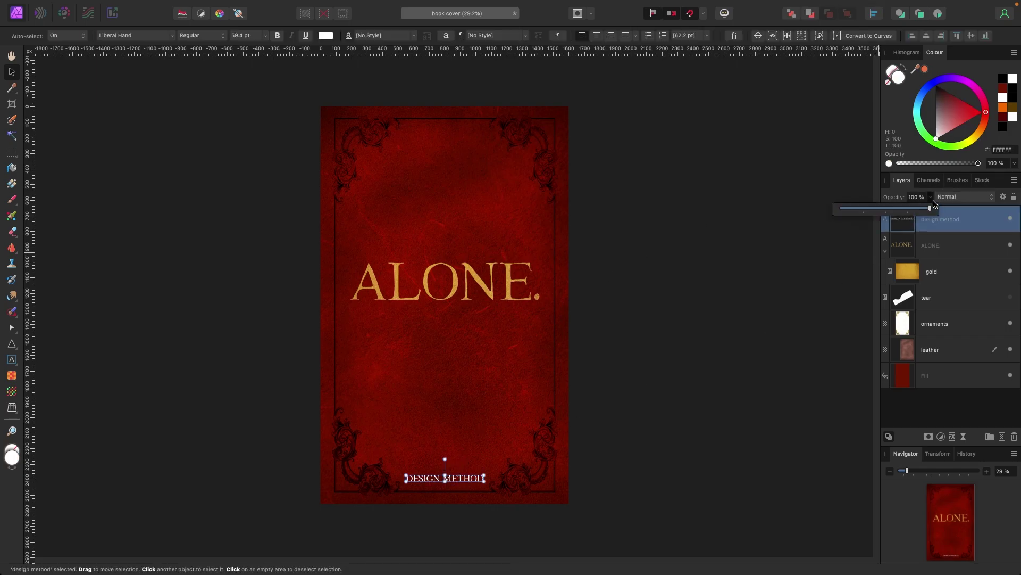
drag(931, 209, 901, 212)
click(686, 234)
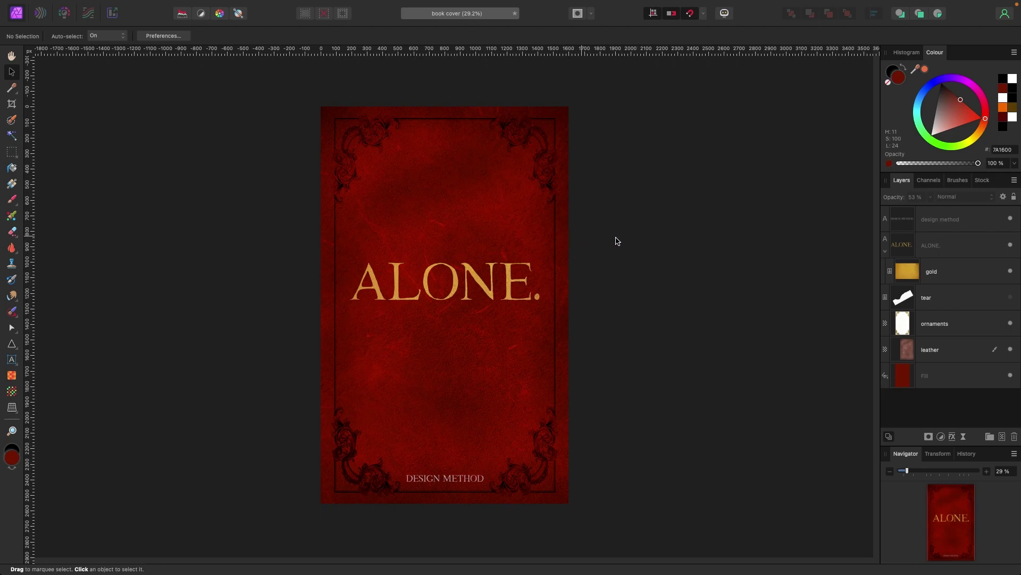
- Add a mask to the ornaments layer and expand the layer to reveal the nested mask
click(935, 326)
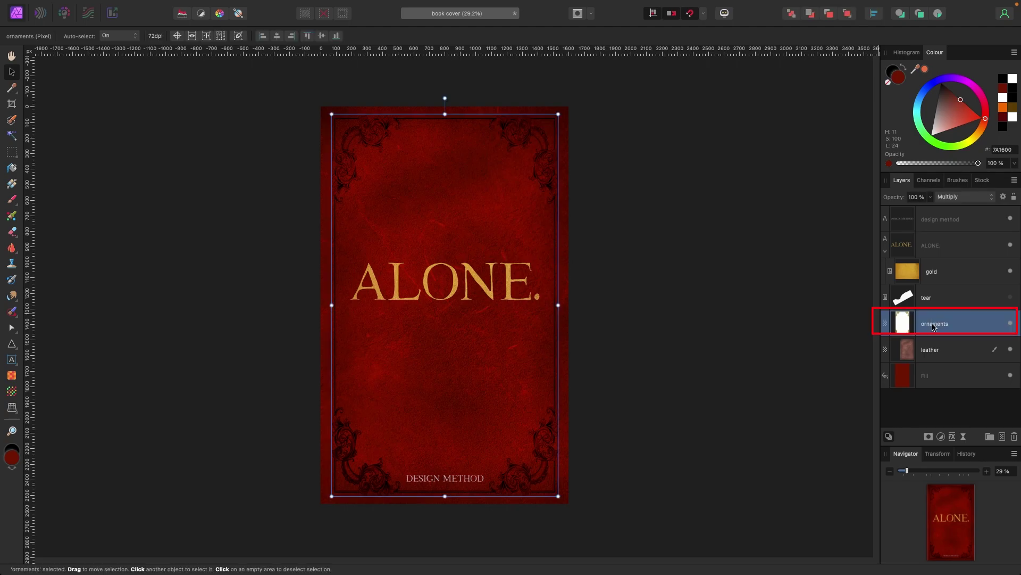
click(929, 438)
click(937, 444)
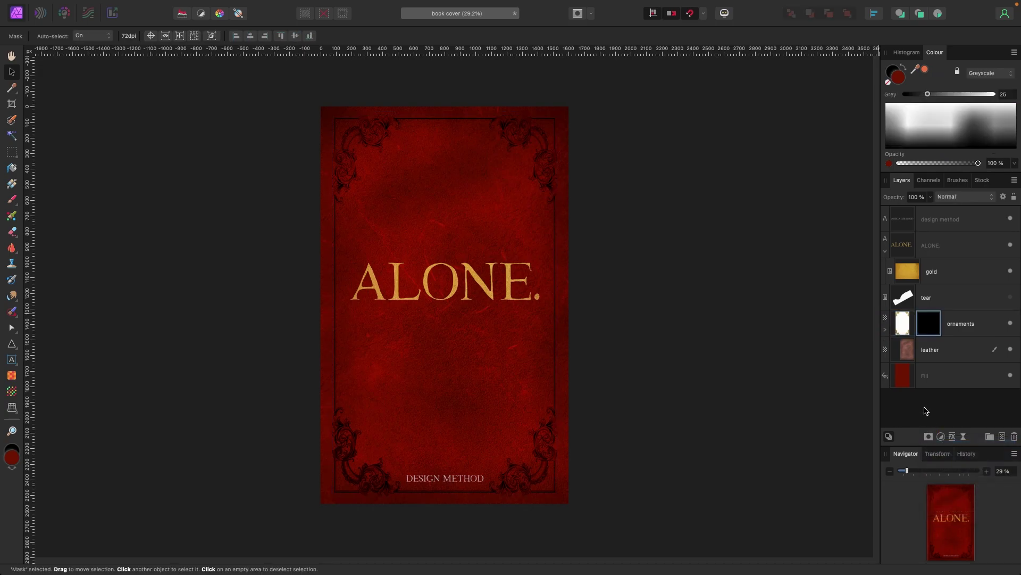
click(886, 330)
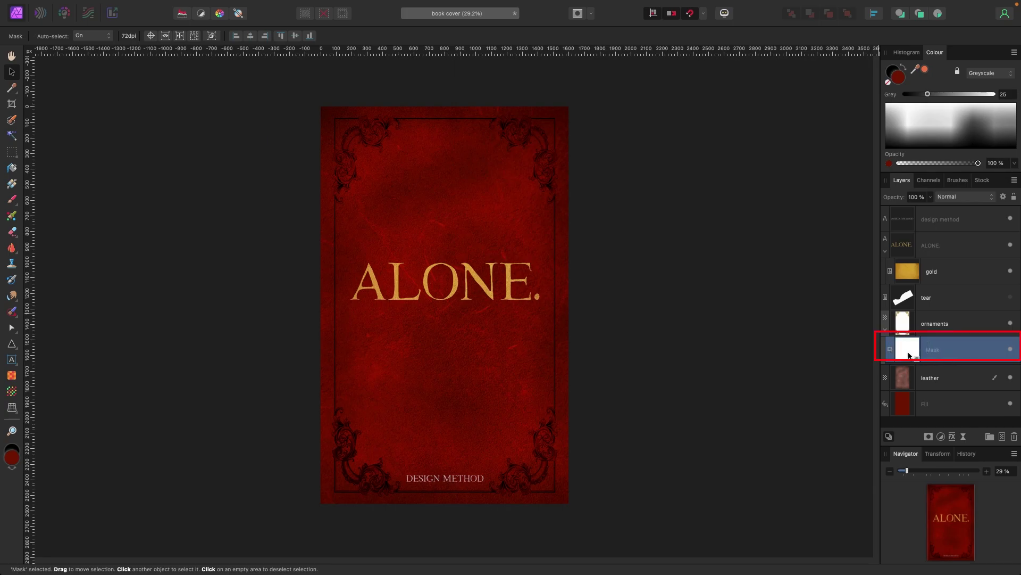
- Paint black on the ornaments mask with the 320 px textured brush to wear away parts of the corner ornaments and frame
drag(909, 355, 926, 355)
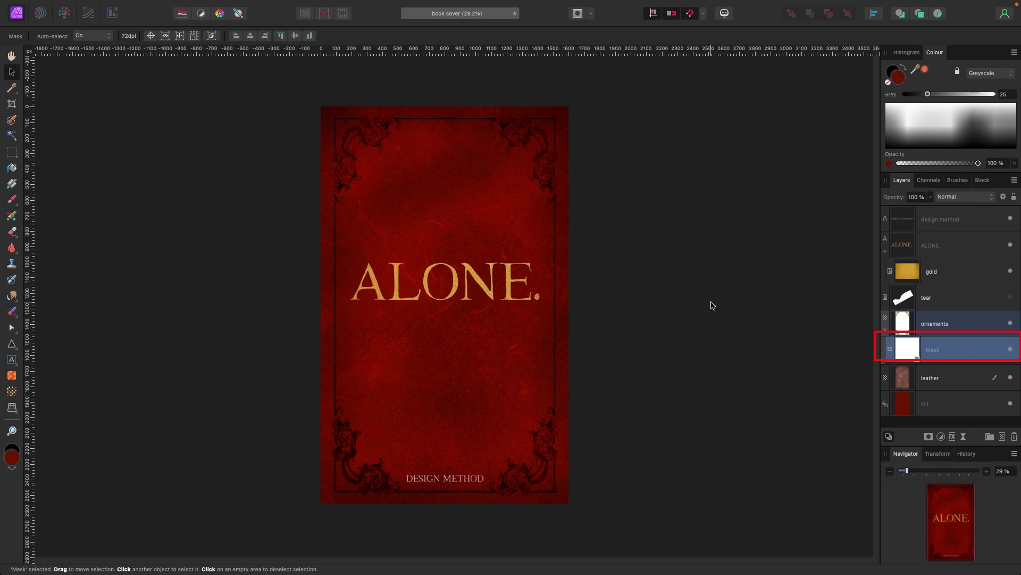
key(b)
key(x)
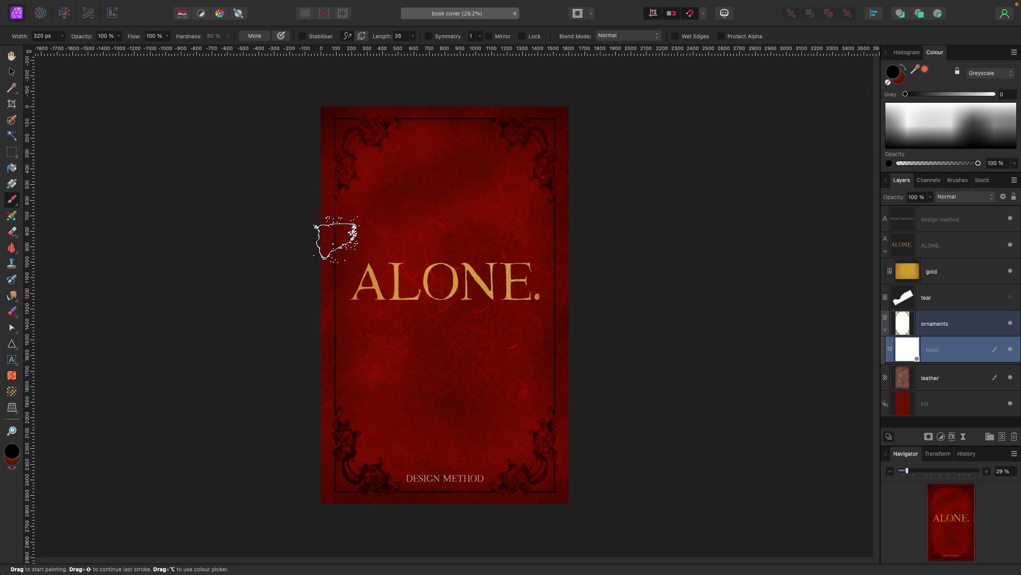
drag(341, 415, 353, 487)
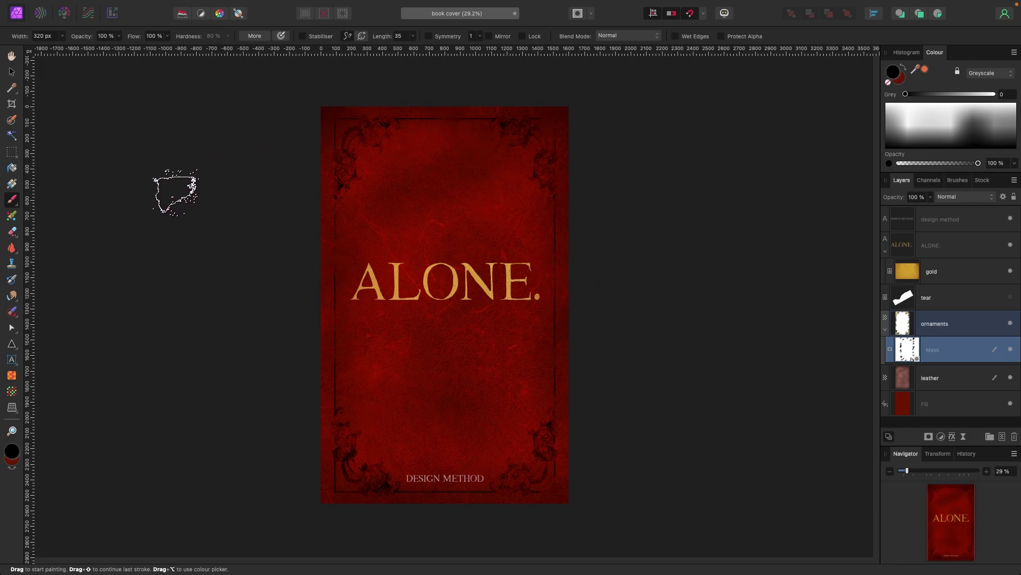
mouse_move(527, 421)
mouse_down()
mouse_move(547, 440)
mouse_move(547, 426)
mouse_move(537, 433)
mouse_up()
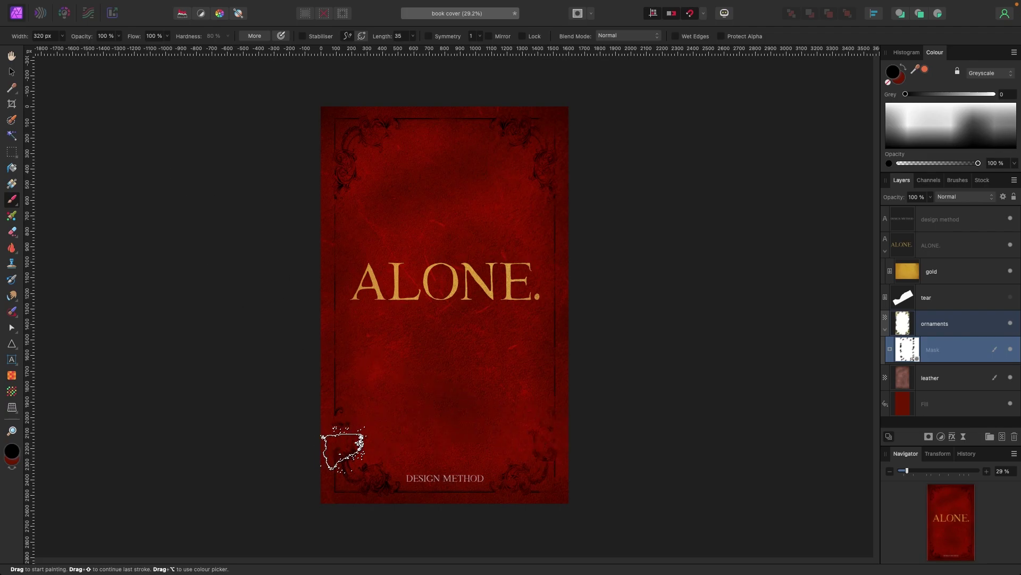
drag(536, 165, 492, 138)
- Add a mask to the "ALONE." title layer and expand the layer to reveal the nested mask
click(13, 73)
click(433, 290)
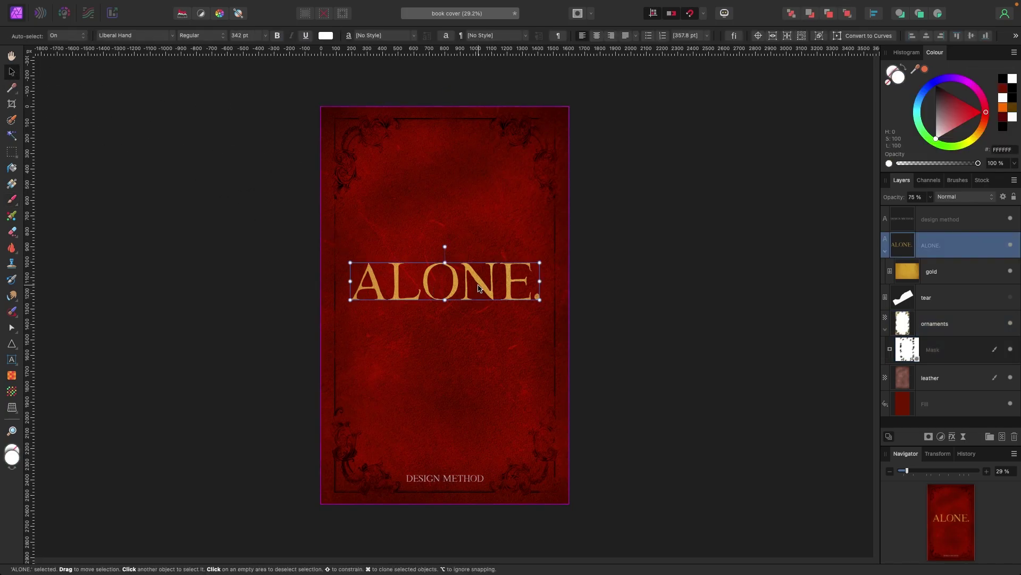
scroll(463, 290, left, 2)
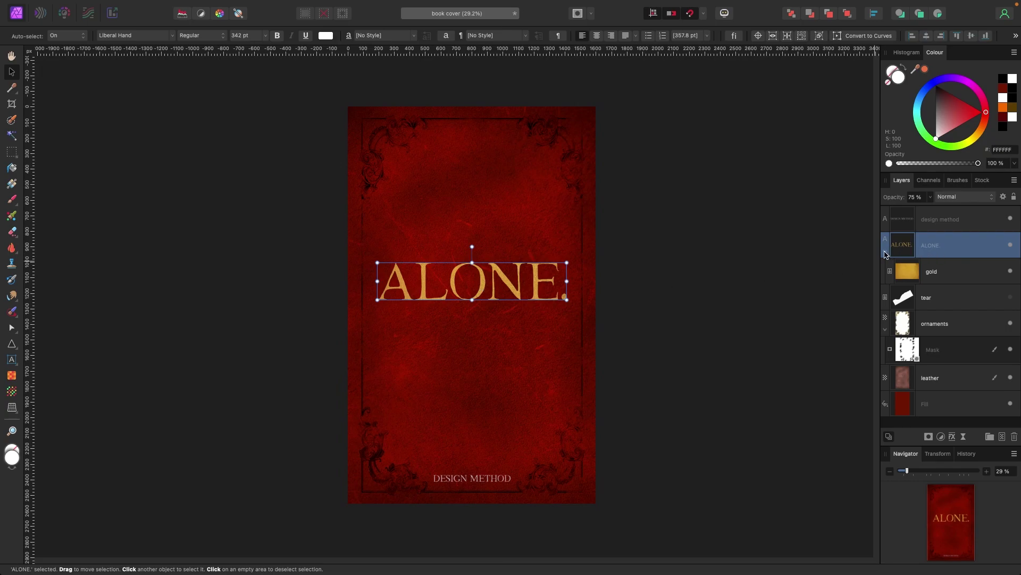
click(886, 252)
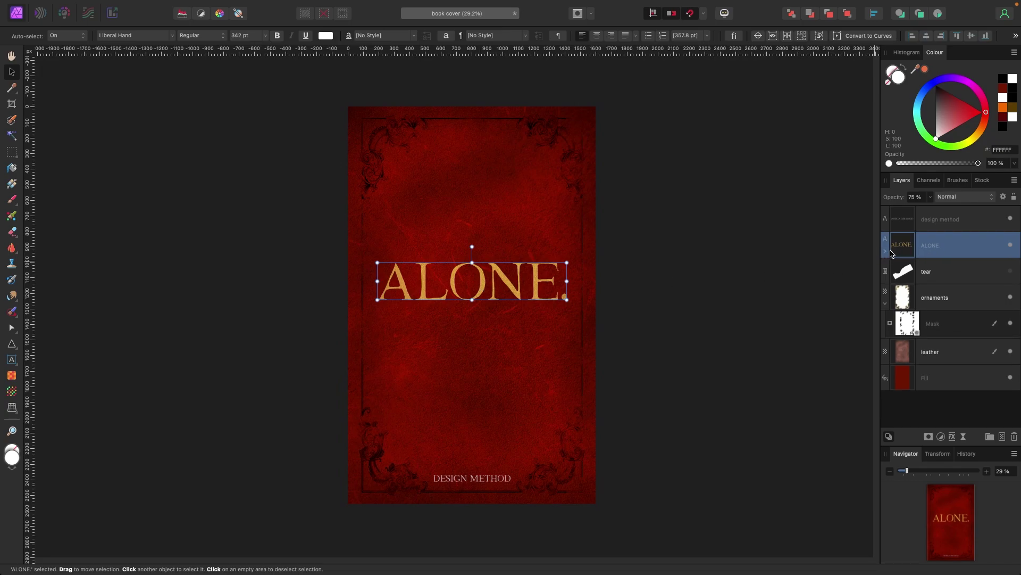
click(929, 437)
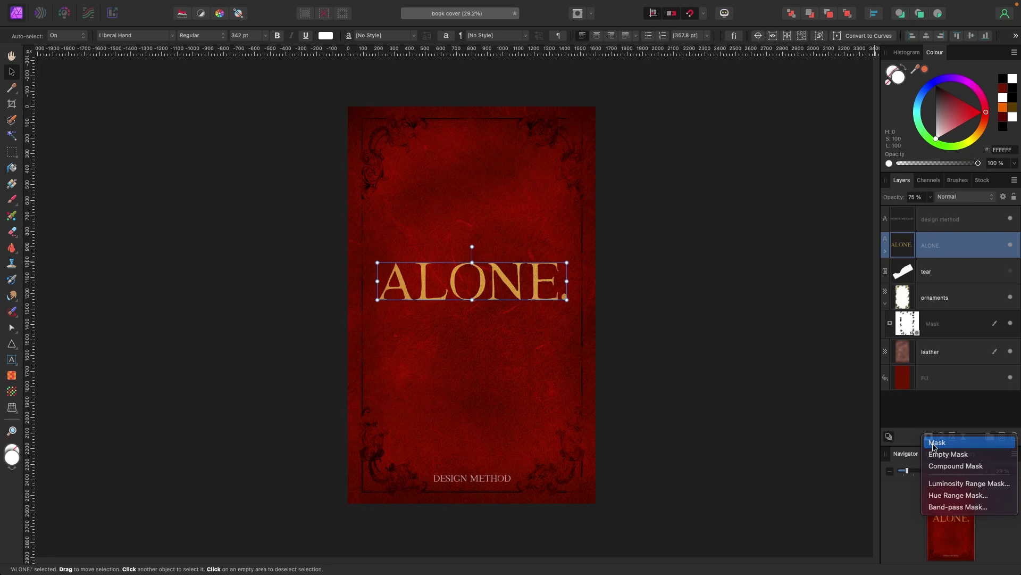
click(935, 443)
key(super+i)
click(885, 253)
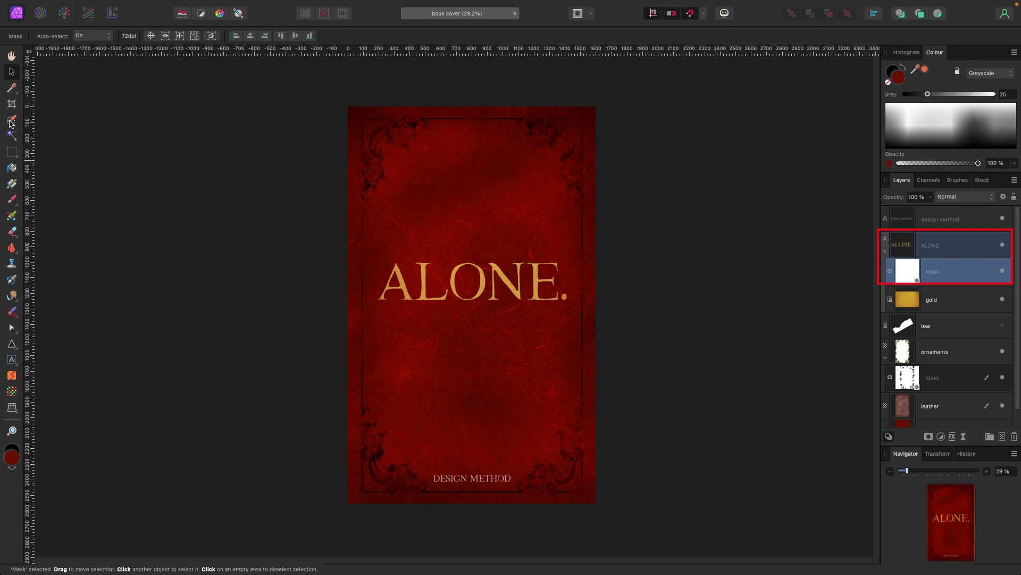
- Paint black on the title's mask with the textured brush, lowering its opacity to 69%, to wear away parts of the letters
click(12, 198)
key(x)
mouse_move(391, 272)
mouse_down()
mouse_move(407, 276)
mouse_move(401, 250)
mouse_up()
click(118, 36)
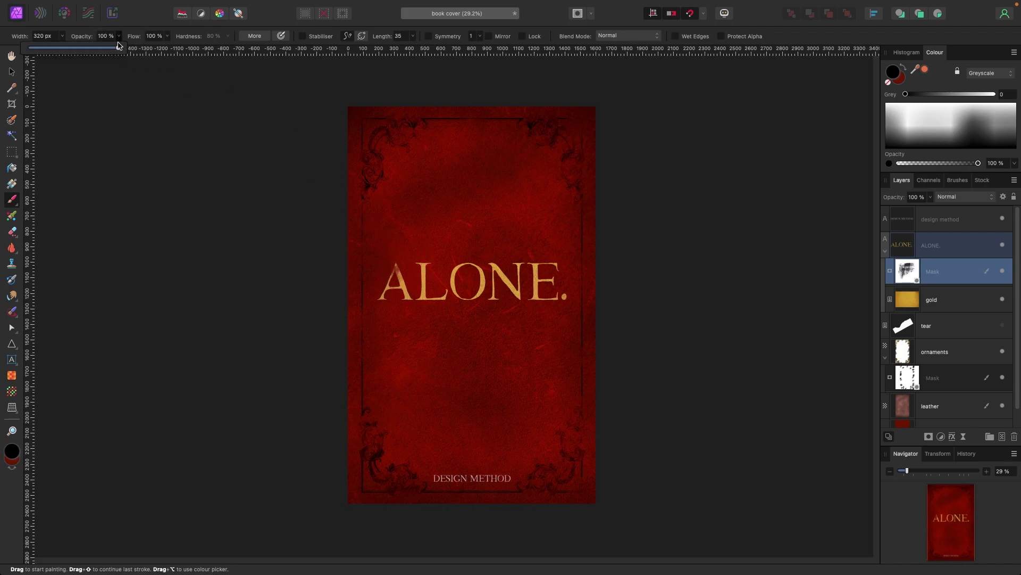
drag(116, 49, 91, 47)
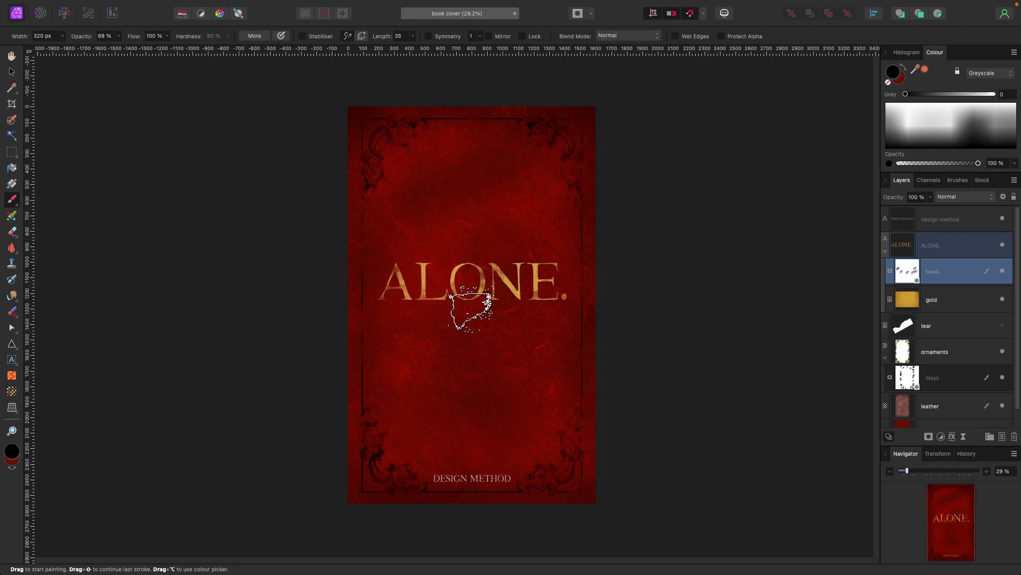
drag(484, 309, 547, 312)
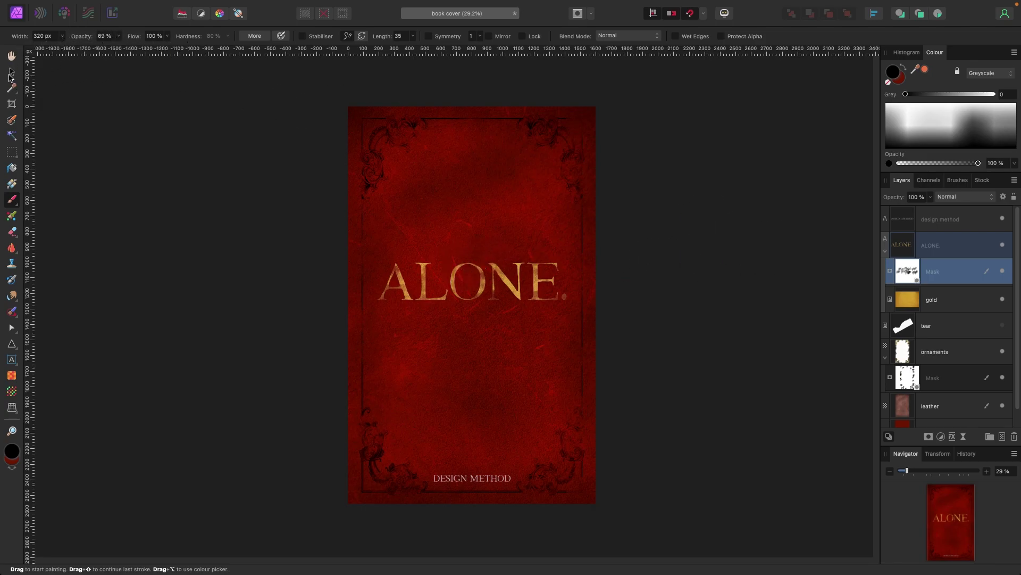
- Lower the opacity of the "ALONE." title layer to 59%
click(10, 72)
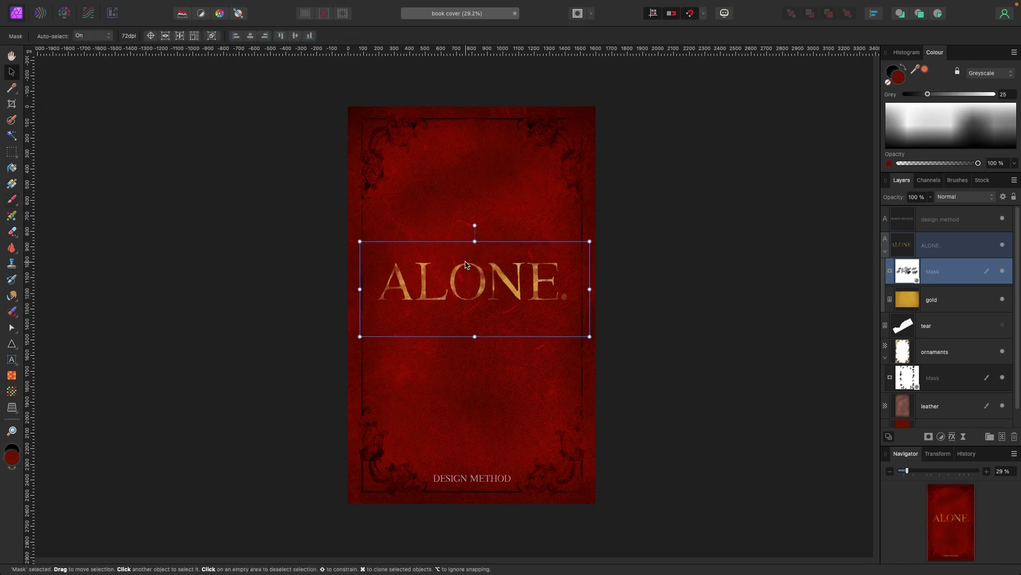
click(930, 255)
click(931, 196)
drag(931, 208, 914, 212)
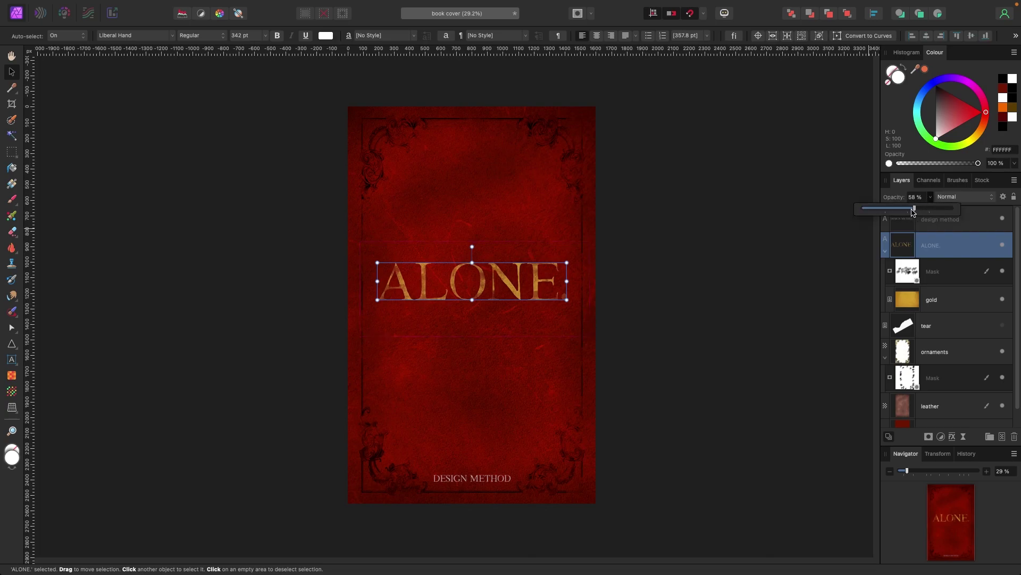
click(717, 202)
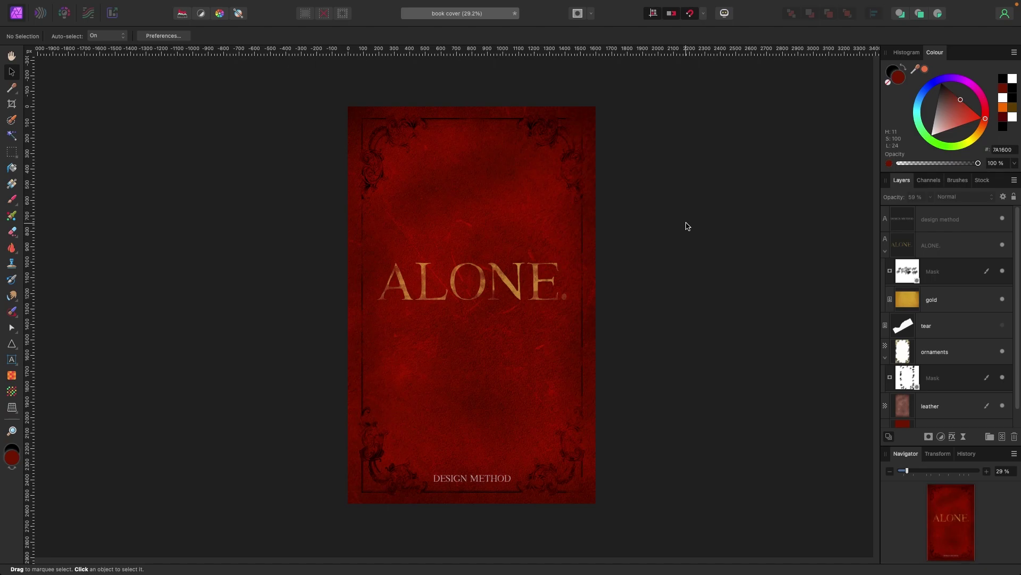
- Show the tear layer and move, scale and rotate it so it covers the cover's lower-right corner diagonally
click(1003, 326)
drag(537, 358, 626, 479)
drag(589, 444, 579, 445)
mouse_move(617, 483)
mouse_down()
mouse_move(612, 469)
mouse_move(599, 503)
mouse_move(611, 506)
mouse_move(616, 483)
mouse_up()
drag(580, 447, 603, 474)
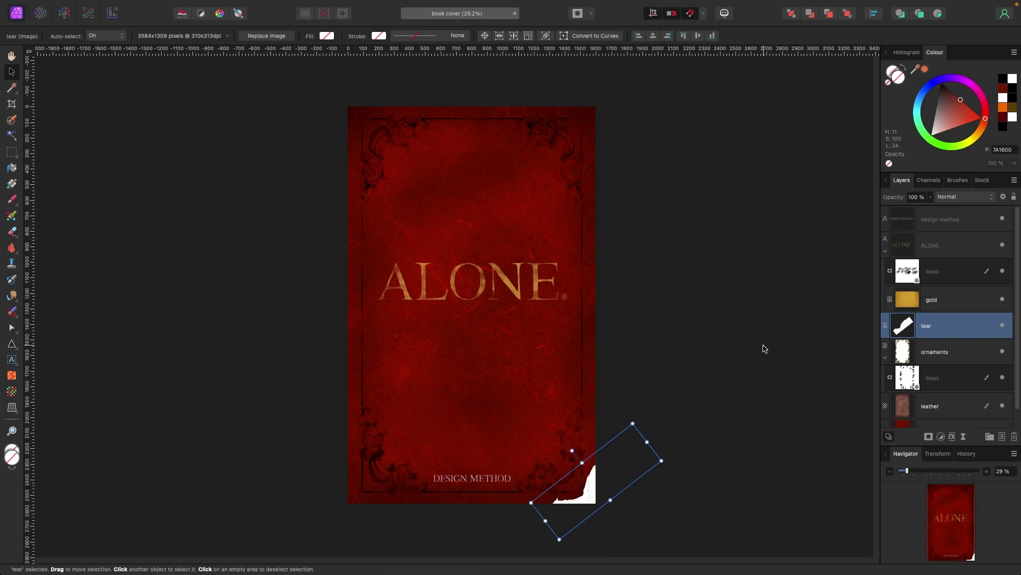
- Set the tear layer's blend mode to Hue, nudge it at the corner, and lower its opacity to 46%
click(956, 198)
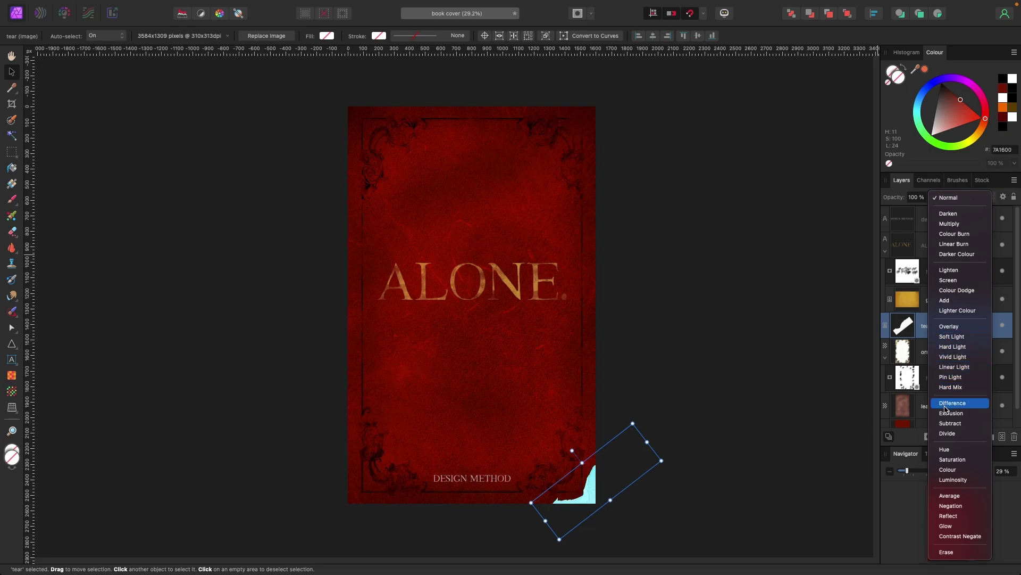
click(947, 451)
drag(585, 481, 604, 480)
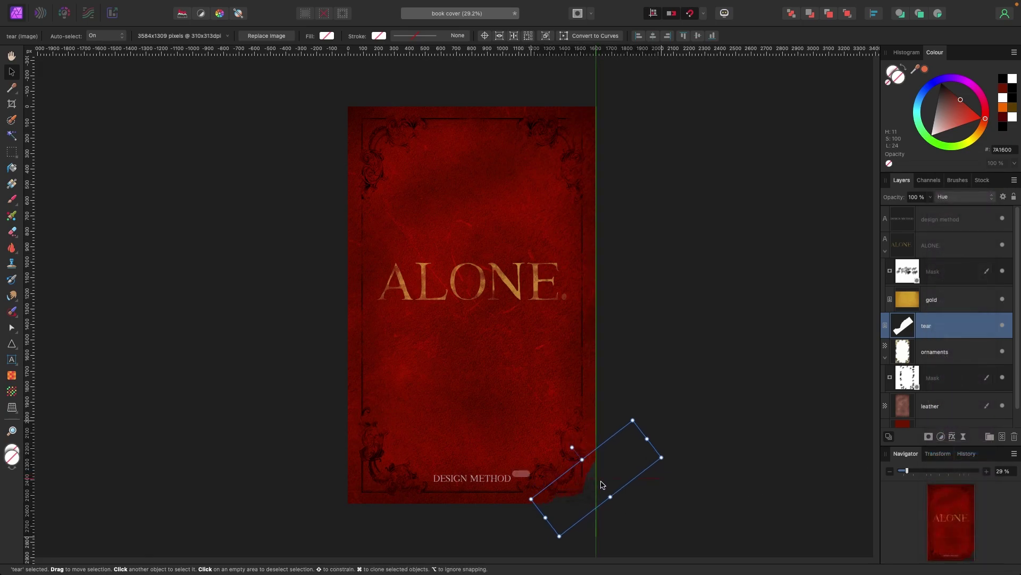
click(929, 200)
drag(931, 208, 894, 212)
mouse_move(868, 214)
mouse_down()
mouse_move(899, 212)
mouse_move(871, 217)
mouse_move(882, 215)
mouse_up()
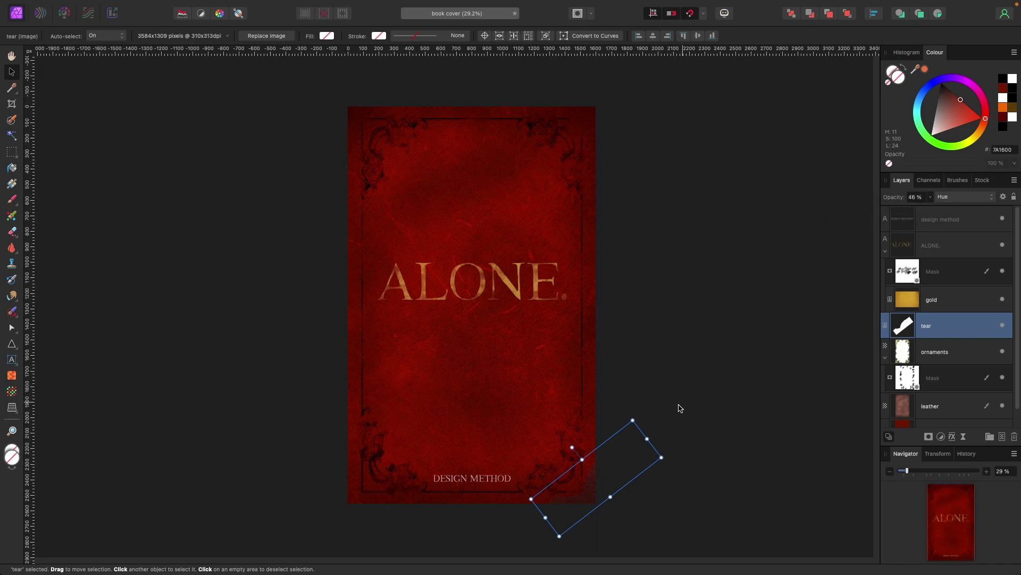
- Enlarge the tear image and rotate it more steeply over the cover's lower-right corner
drag(638, 445, 611, 472)
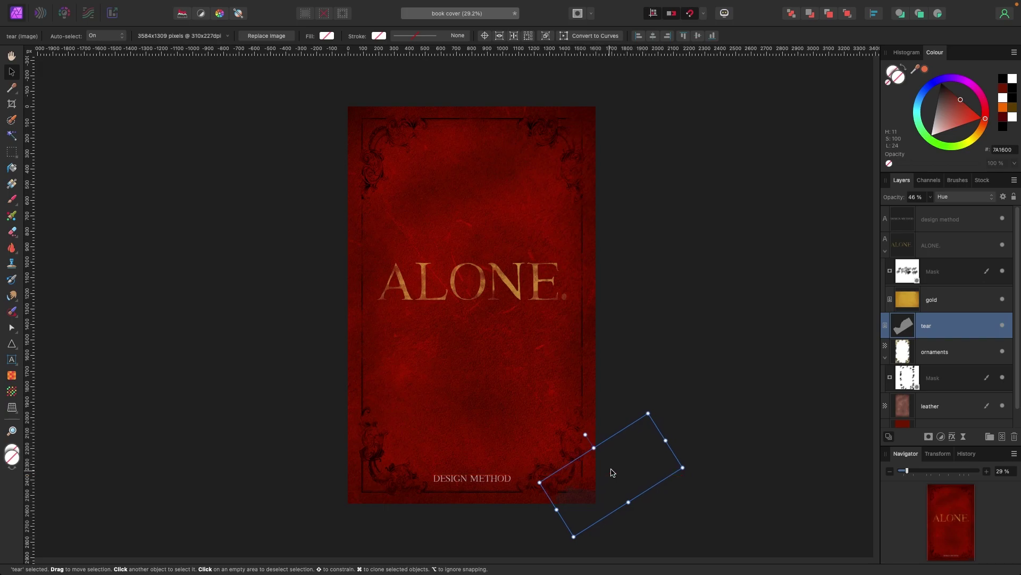
drag(581, 434, 617, 455)
click(723, 399)
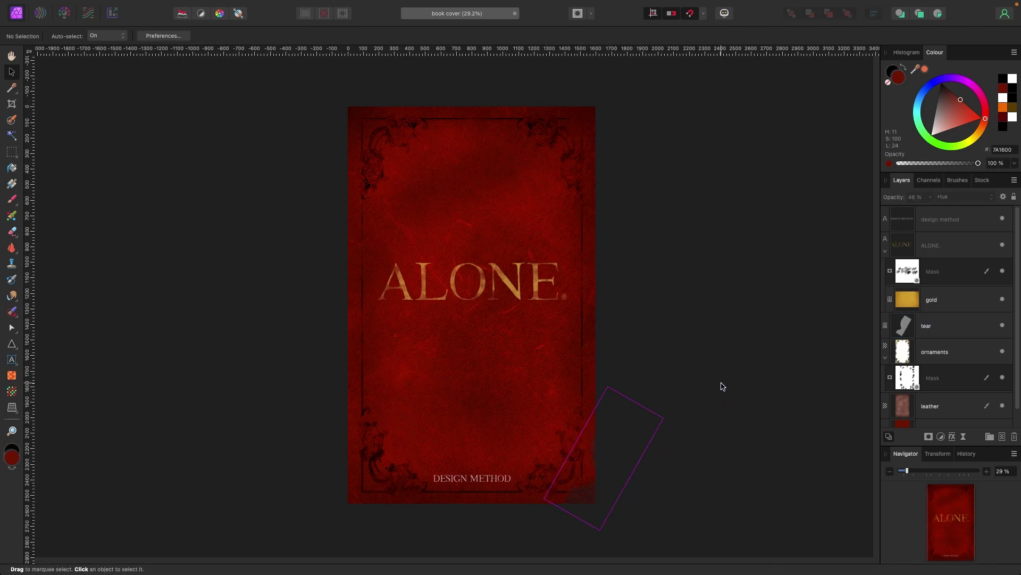
- Duplicate the tear image and position the rotated copy over the cover's lower-left corner
drag(595, 497, 535, 387)
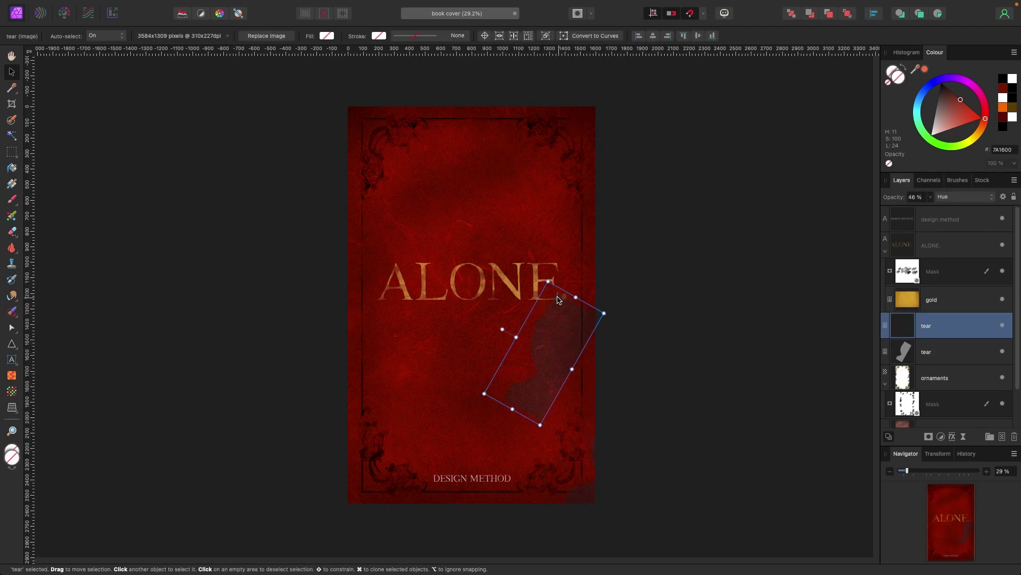
drag(502, 337, 391, 463)
click(264, 298)
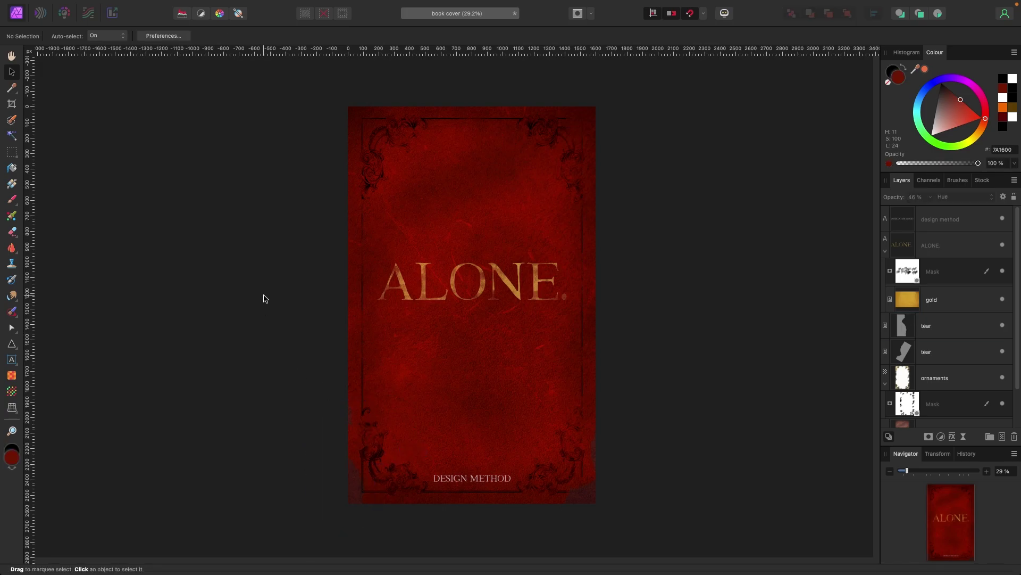